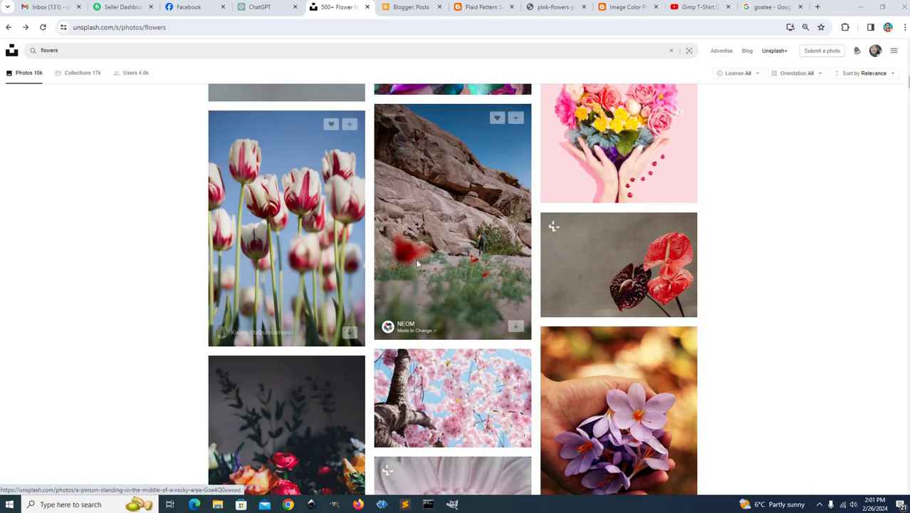
- Open the white-and-red tulip photo from the flowers results and bring up its image context menu
{"action": "scroll", "coordinate": [415, 258], "scroll_direction": "up", "scroll_amount": 10}
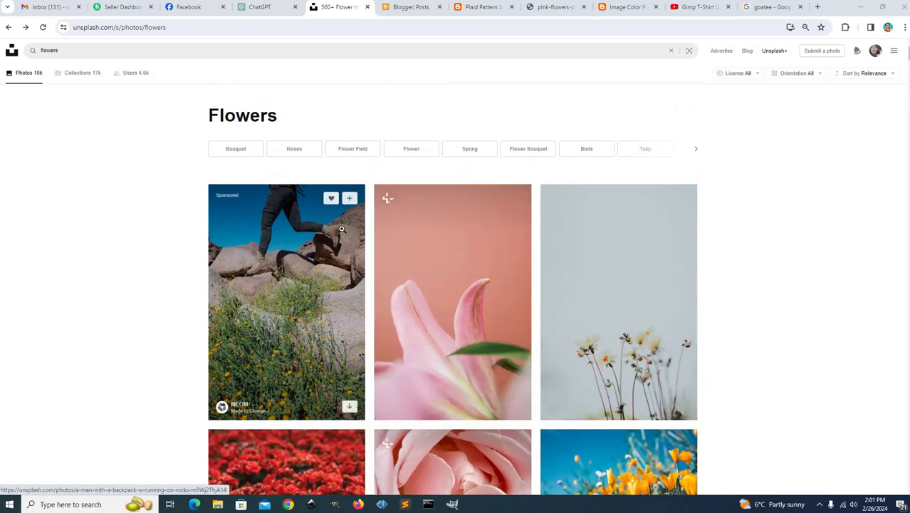
{"action": "scroll", "coordinate": [342, 228], "scroll_direction": "down", "scroll_amount": 3}
{"action": "scroll", "coordinate": [282, 158], "scroll_direction": "up", "scroll_amount": 3}
{"action": "scroll", "coordinate": [282, 158], "scroll_direction": "down", "scroll_amount": 15}
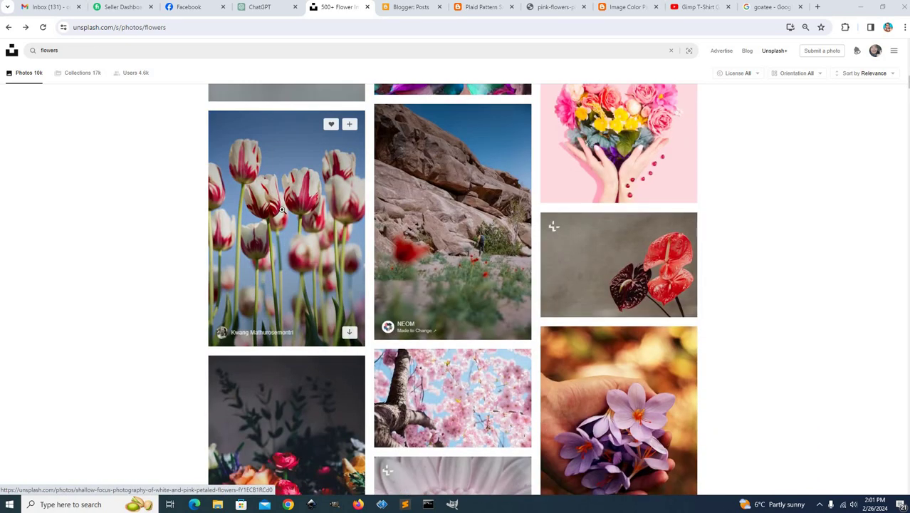
{"action": "left_click", "coordinate": [282, 213]}
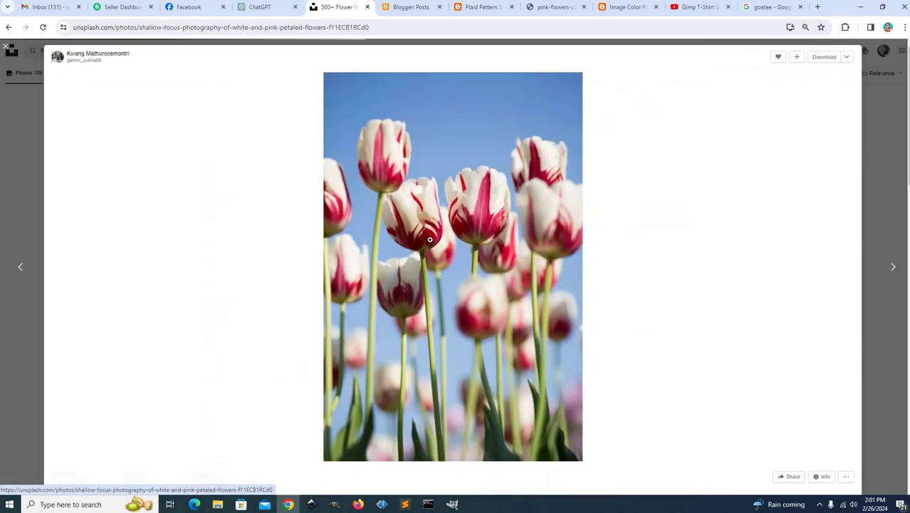
{"action": "right_click", "coordinate": [419, 222]}
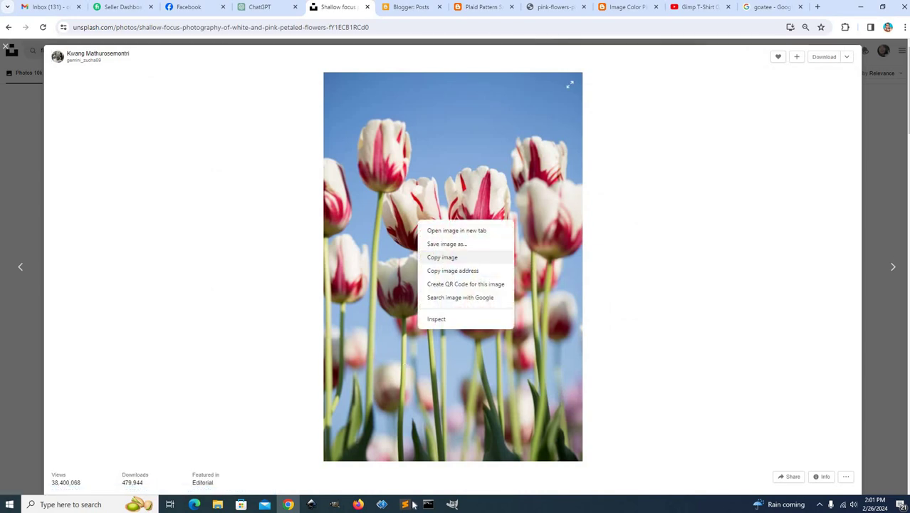
- Copy the tulip image and paste it into GIMP as a new image
{"action": "left_click", "coordinate": [441, 256]}
{"action": "left_click", "coordinate": [452, 504]}
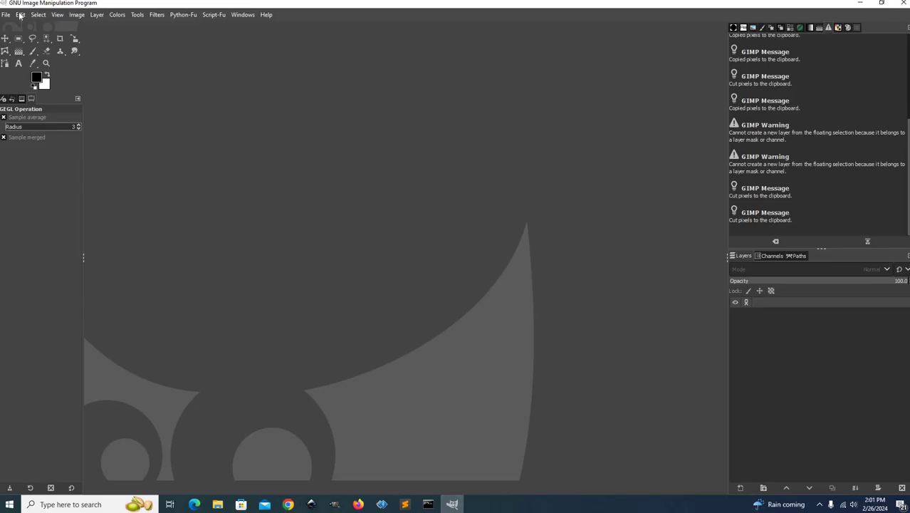
{"action": "key", "text": "alt+e"}
{"action": "mouse_move", "coordinate": [139, 156]}
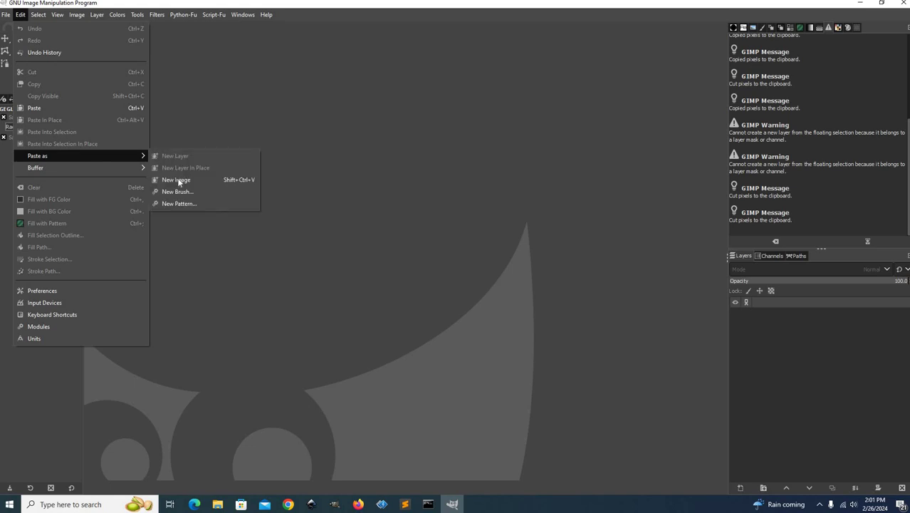
{"action": "left_click", "coordinate": [178, 182]}
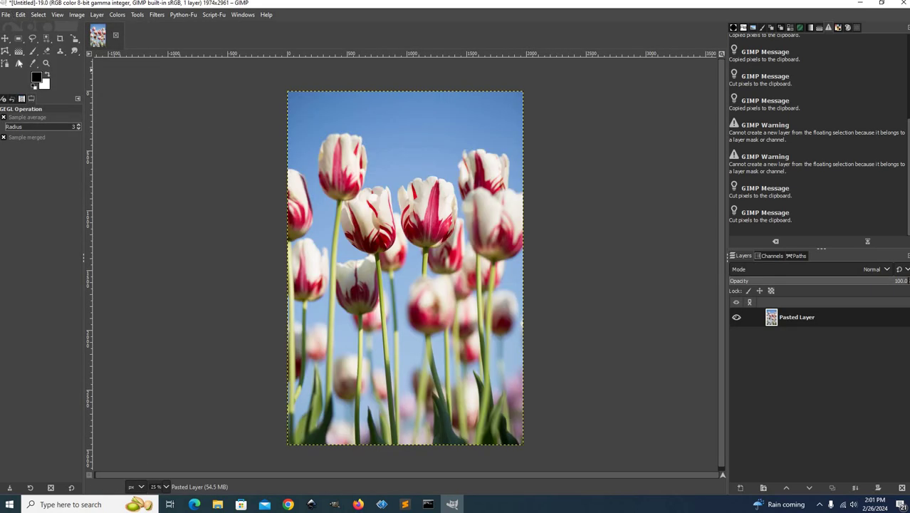
- Export the pasted image as flower.jpg at JPEG quality 100
{"action": "key", "text": "alt+f"}
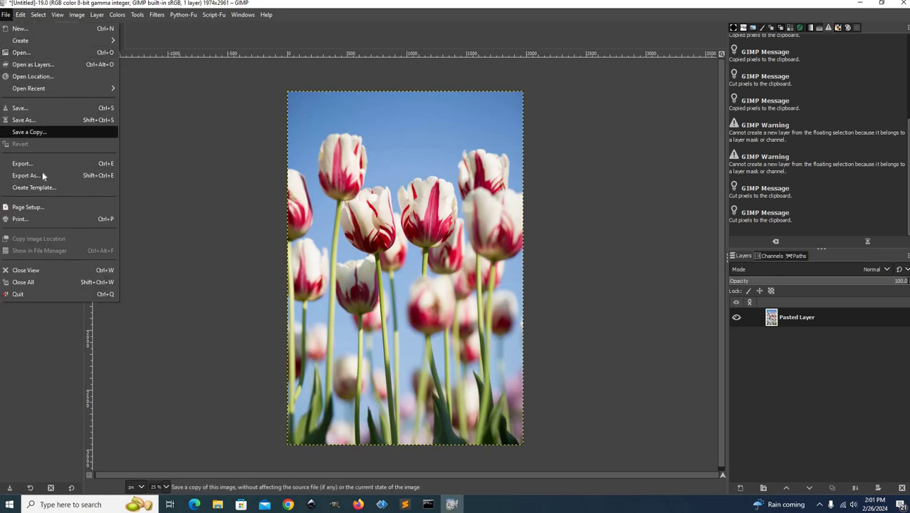
{"action": "left_click", "coordinate": [29, 175]}
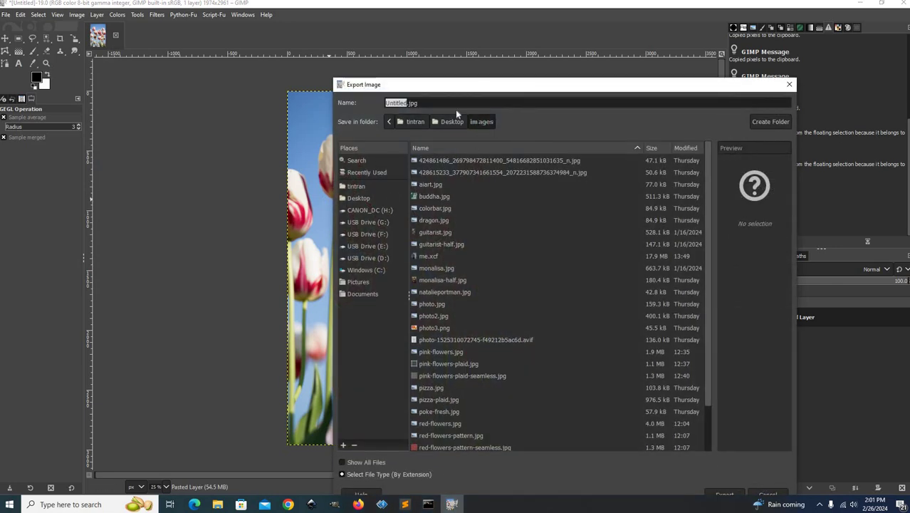
{"action": "key", "text": "ctrl+a"}
{"action": "type", "text": "flower.jpg"}
{"action": "key", "text": "Return"}
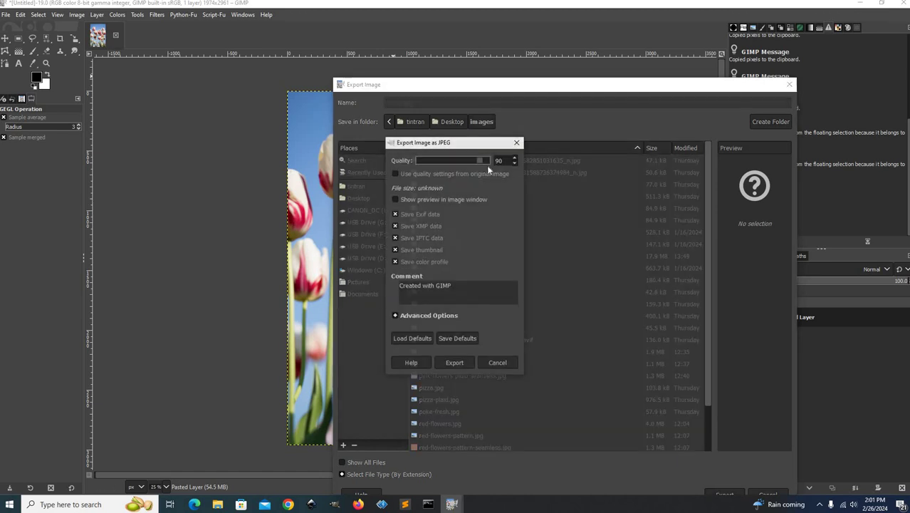
{"action": "key", "text": "End"}
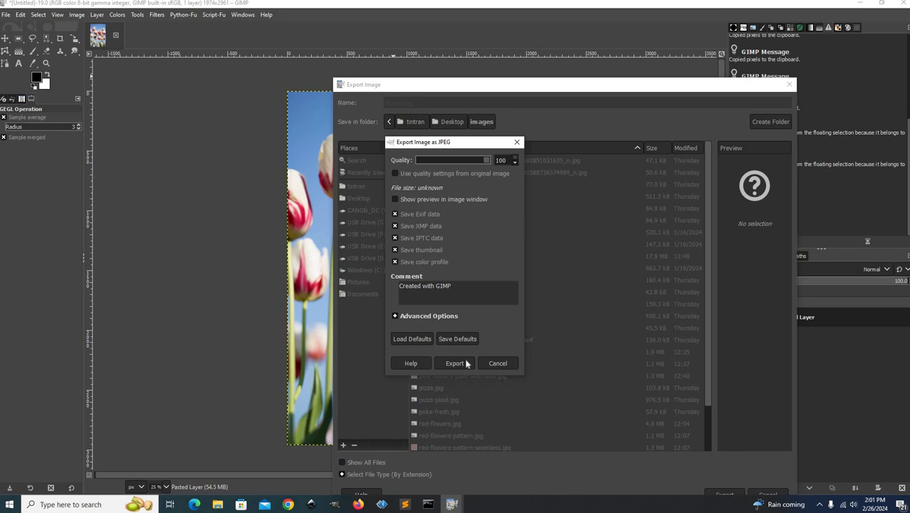
{"action": "left_click", "coordinate": [467, 363]}
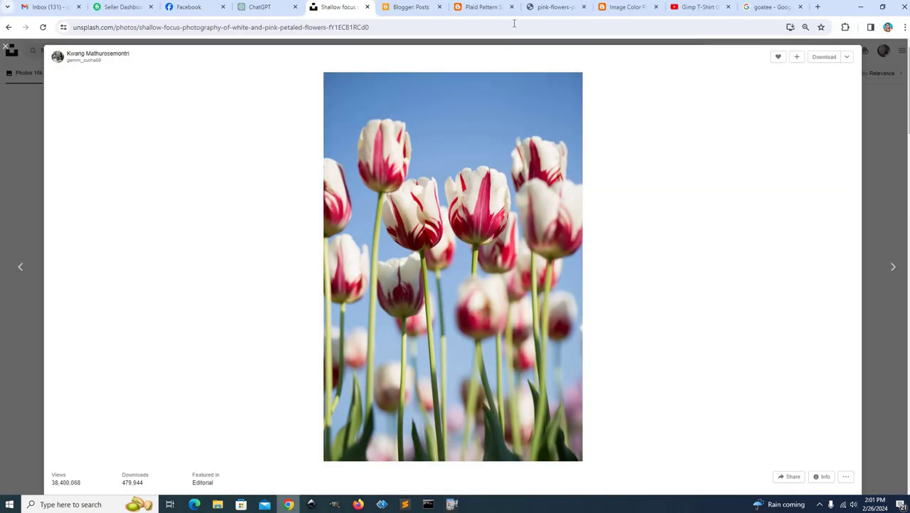
- Open the Pink Flowers plaid post and follow its Image Color Picker BPP (in one) sidebar link
{"action": "left_click", "coordinate": [288, 504]}
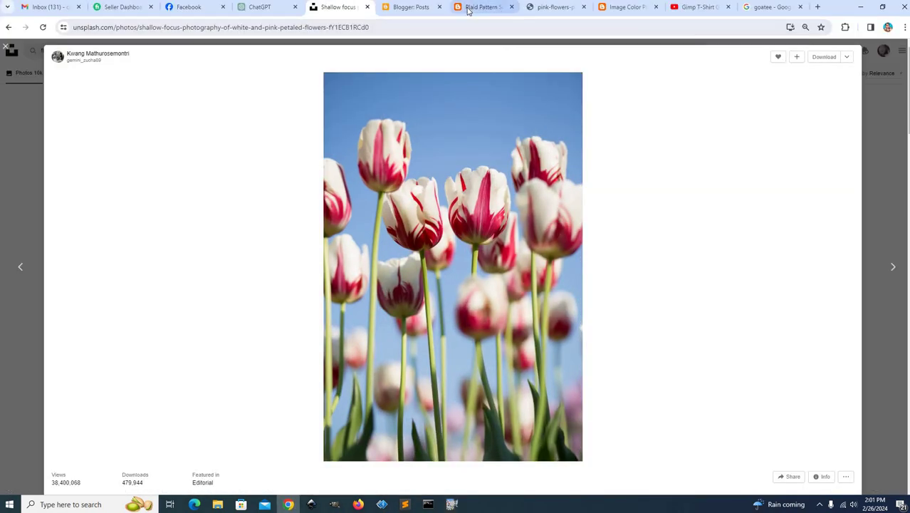
{"action": "left_click", "coordinate": [468, 9]}
{"action": "left_click", "coordinate": [416, 7]}
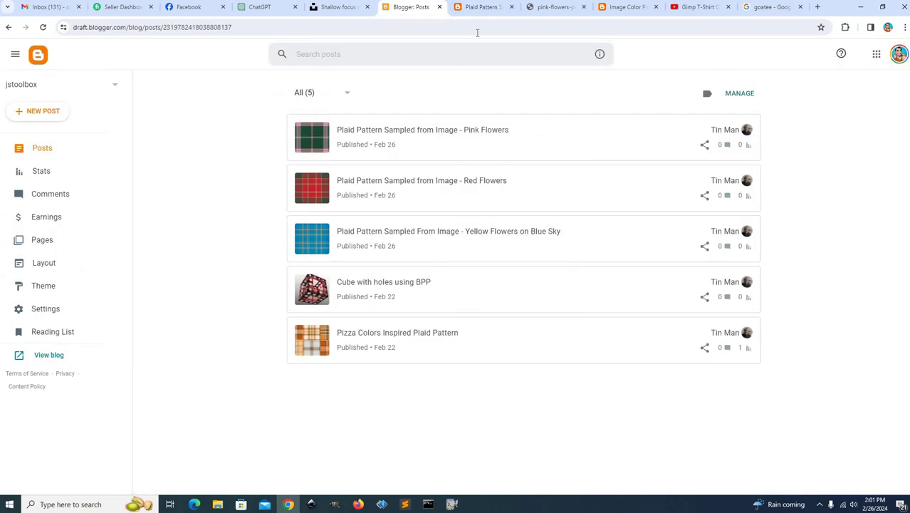
{"action": "left_click", "coordinate": [483, 8]}
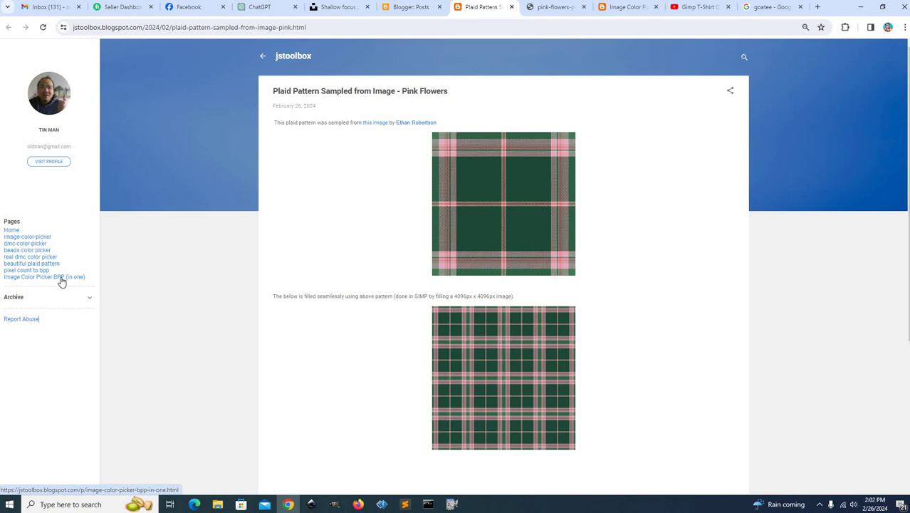
{"action": "left_click", "coordinate": [62, 277]}
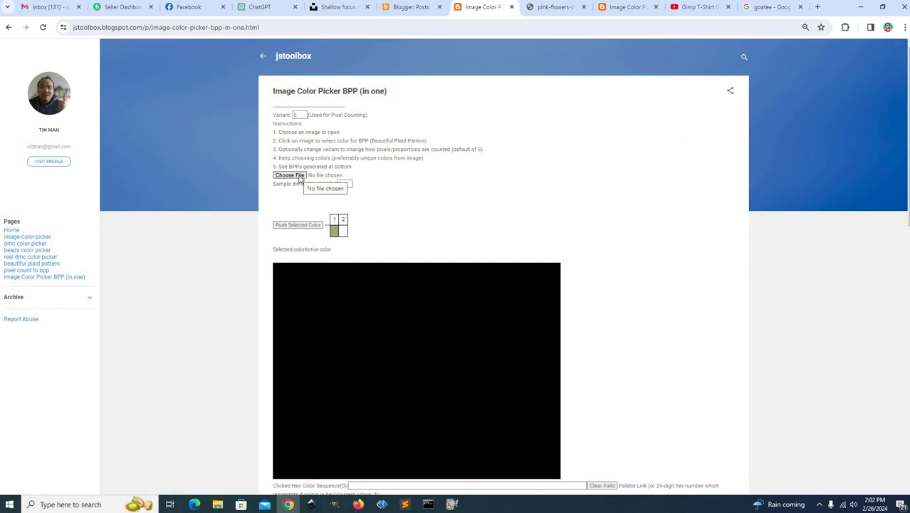
- Load flower.jpg into the colour picker and focus the colour sequence field
{"action": "left_click", "coordinate": [299, 177]}
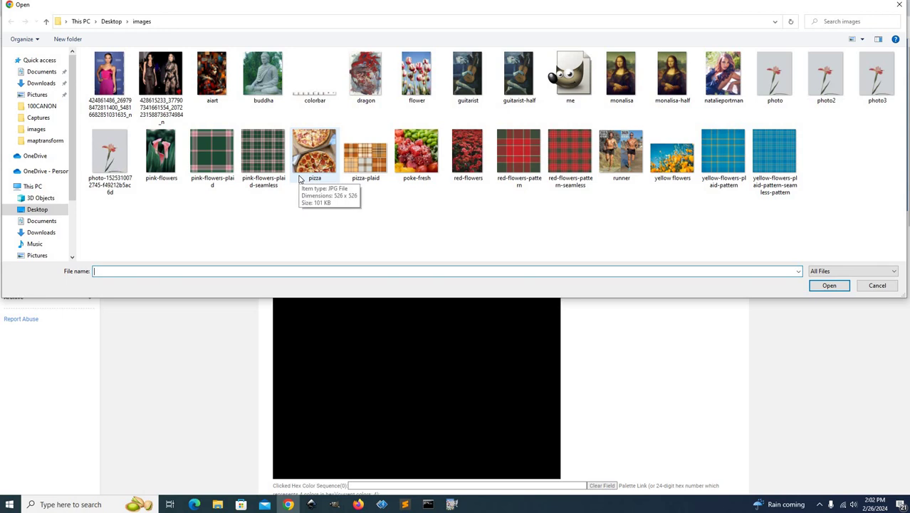
{"action": "double_click", "coordinate": [420, 75]}
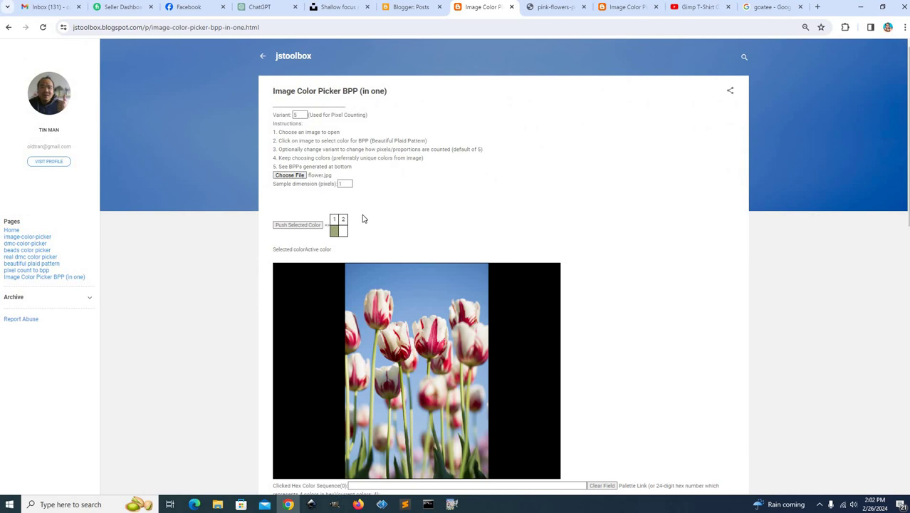
{"action": "scroll", "coordinate": [366, 216], "scroll_direction": "down", "scroll_amount": 1}
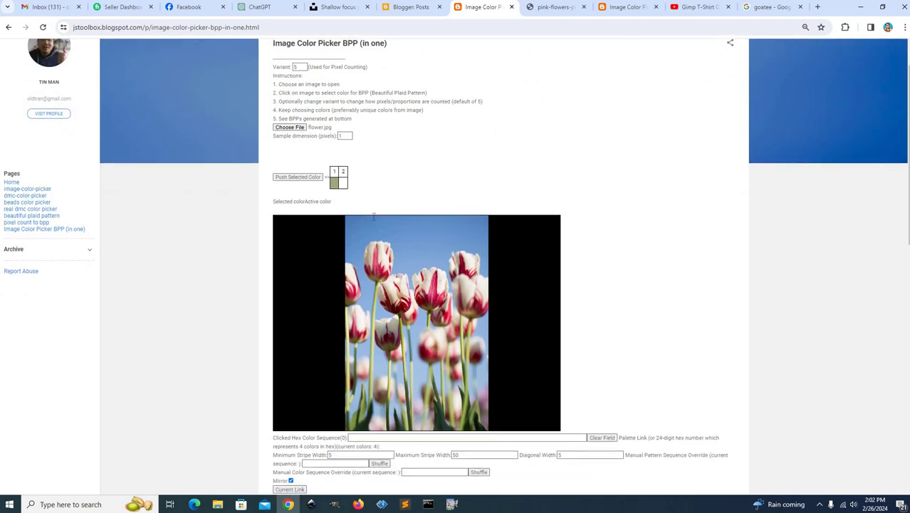
{"action": "left_click", "coordinate": [373, 216]}
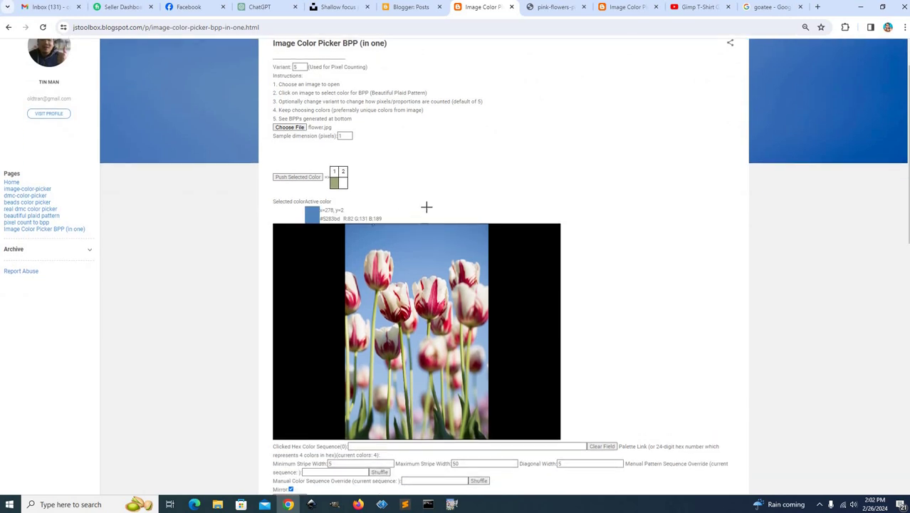
{"action": "scroll", "coordinate": [427, 205], "scroll_direction": "down", "scroll_amount": 2}
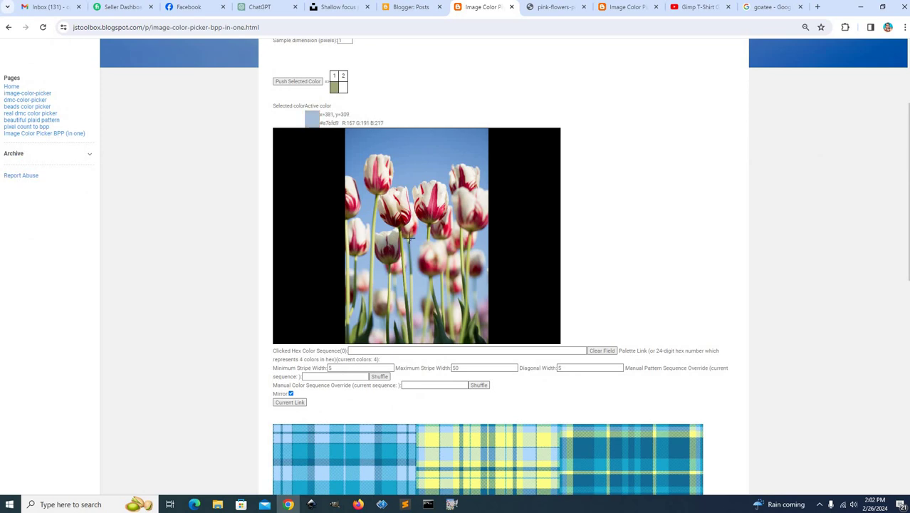
{"action": "scroll", "coordinate": [409, 239], "scroll_direction": "up", "scroll_amount": 2}
{"action": "scroll", "coordinate": [403, 206], "scroll_direction": "down", "scroll_amount": 3}
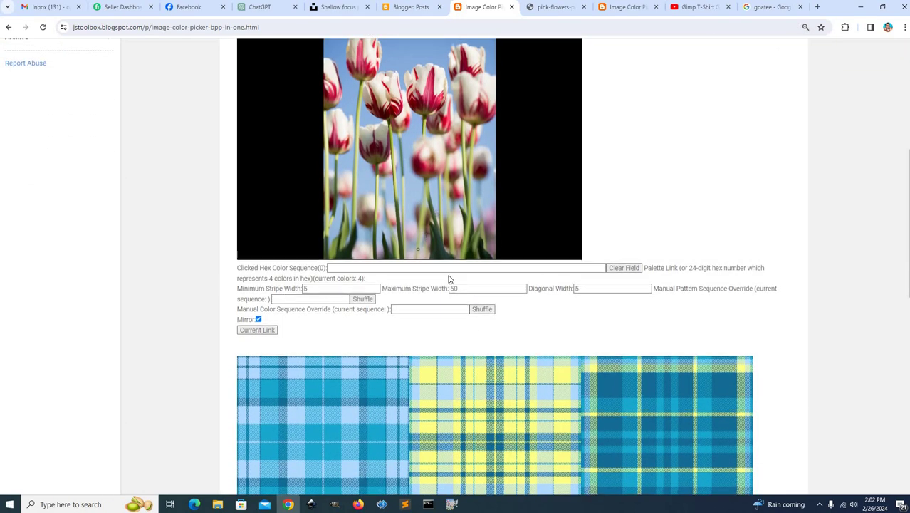
{"action": "scroll", "coordinate": [419, 329], "scroll_direction": "down", "scroll_amount": 2}
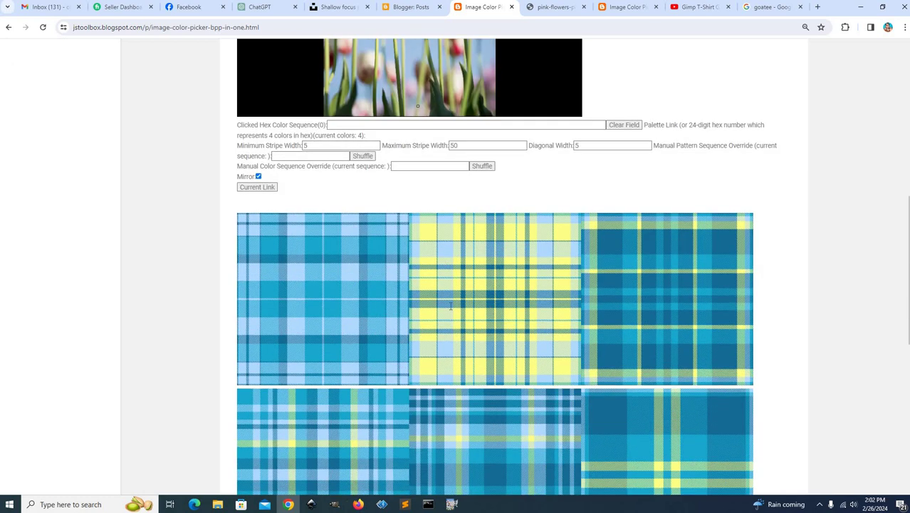
{"action": "scroll", "coordinate": [413, 185], "scroll_direction": "up", "scroll_amount": 3}
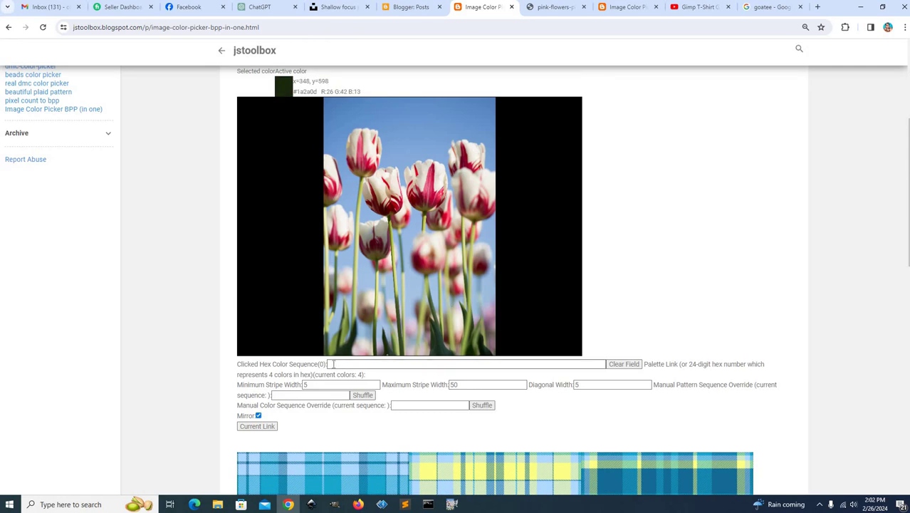
{"action": "left_click", "coordinate": [244, 364]}
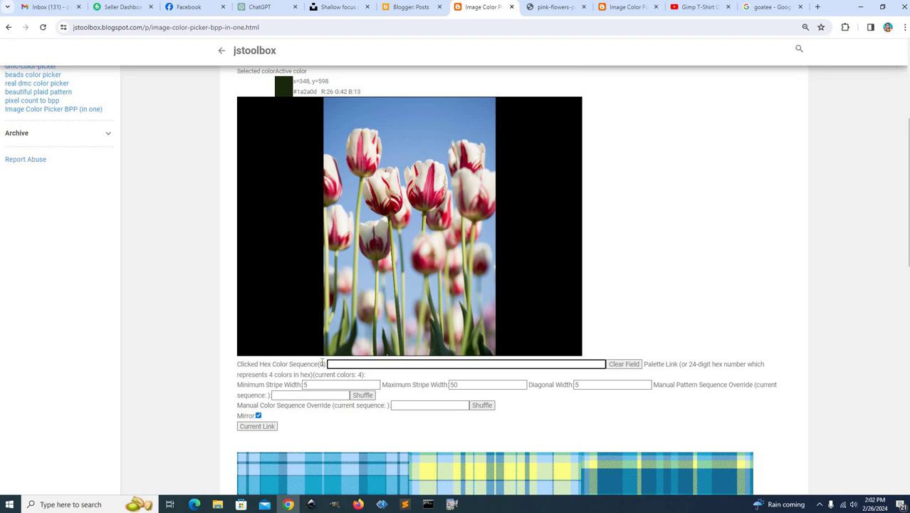
{"action": "left_click_drag", "start_coordinate": [243, 363], "coordinate": [324, 363]}
{"action": "left_click", "coordinate": [396, 244]}
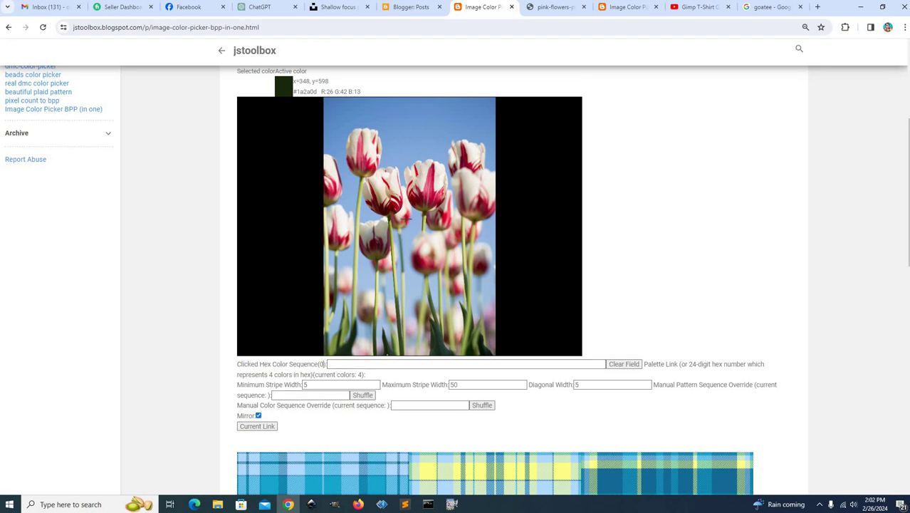
- Sample sky blue #7aa3d7 and creamy white #f1e7dd from the tulip photo into the sequence
{"action": "left_click", "coordinate": [400, 142]}
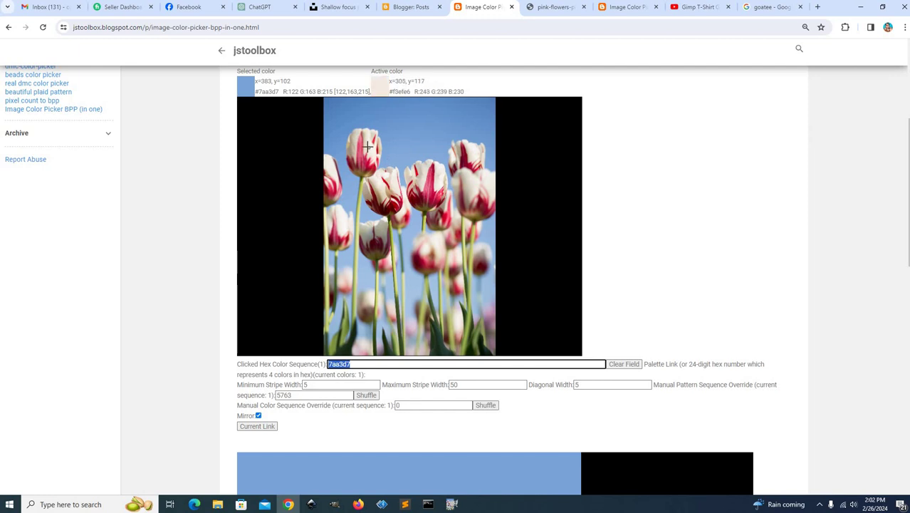
{"action": "left_click", "coordinate": [406, 153]}
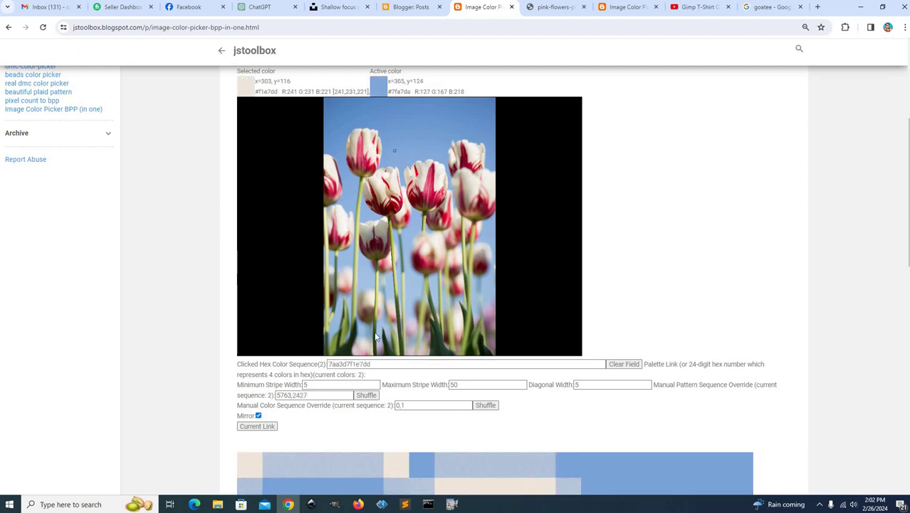
{"action": "scroll", "coordinate": [360, 344], "scroll_direction": "down", "scroll_amount": 2}
{"action": "scroll", "coordinate": [425, 246], "scroll_direction": "up", "scroll_amount": 2}
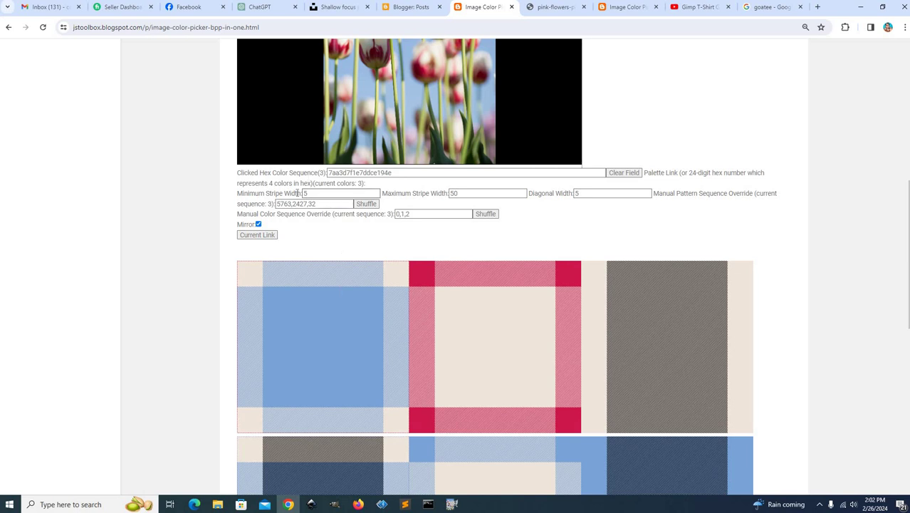
{"action": "scroll", "coordinate": [477, 414], "scroll_direction": "down", "scroll_amount": 1}
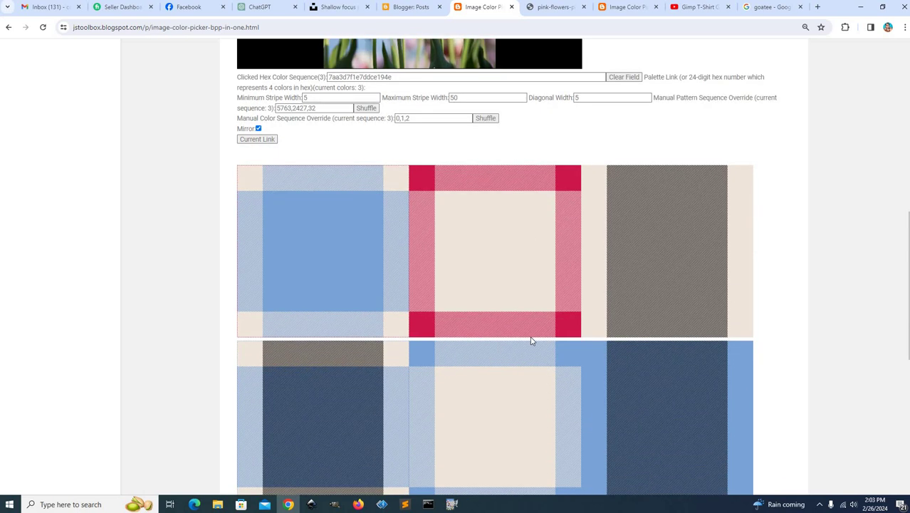
{"action": "scroll", "coordinate": [563, 326], "scroll_direction": "up", "scroll_amount": 2}
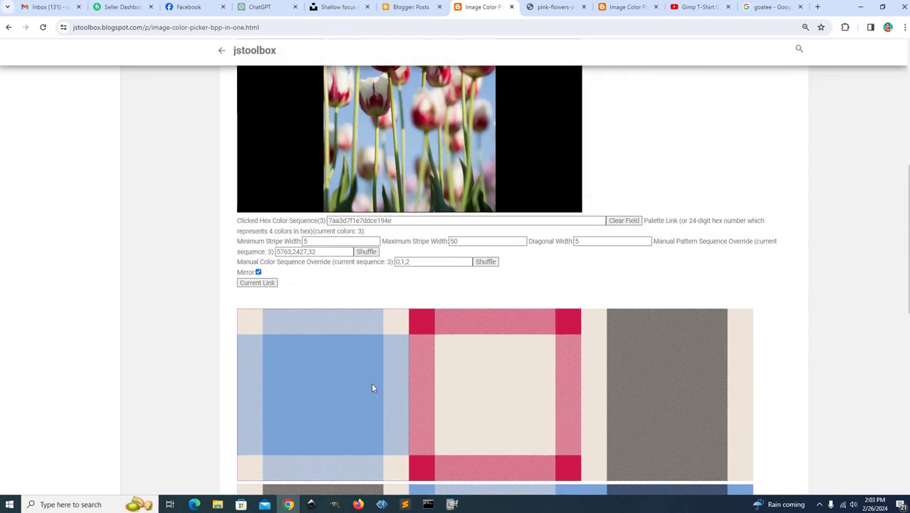
{"action": "scroll", "coordinate": [400, 240], "scroll_direction": "up", "scroll_amount": 1}
{"action": "scroll", "coordinate": [441, 195], "scroll_direction": "up", "scroll_amount": 1}
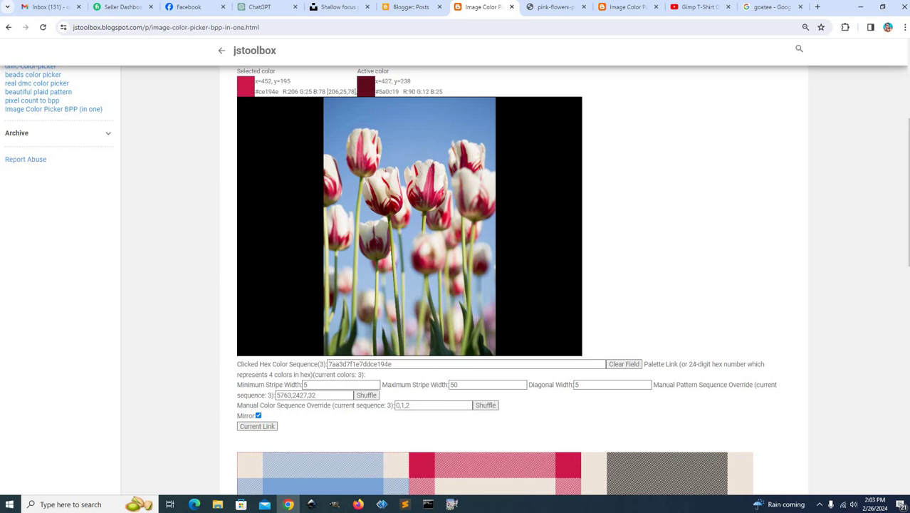
- Add the pale yellow-green #cfd57b as the fourth palette colour
{"action": "left_click", "coordinate": [406, 272]}
{"action": "scroll", "coordinate": [406, 273], "scroll_direction": "down", "scroll_amount": 3}
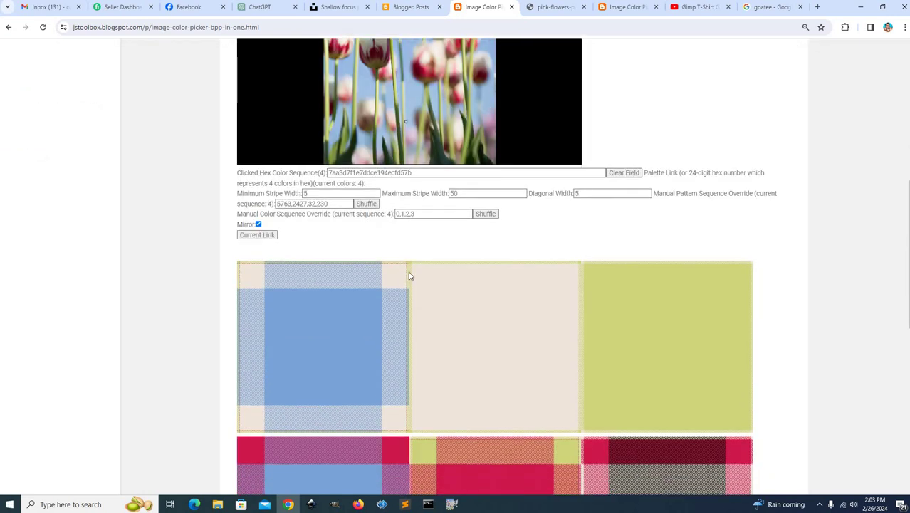
{"action": "scroll", "coordinate": [403, 272], "scroll_direction": "up", "scroll_amount": 1}
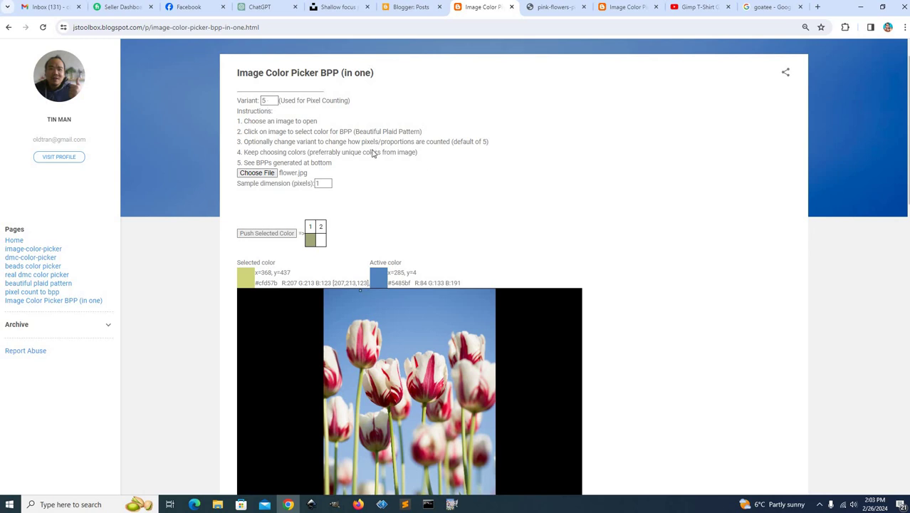
- Change the Variant value from 5 to 6
{"action": "scroll", "coordinate": [373, 153], "scroll_direction": "down", "scroll_amount": 1}
{"action": "scroll", "coordinate": [371, 153], "scroll_direction": "down", "scroll_amount": 1}
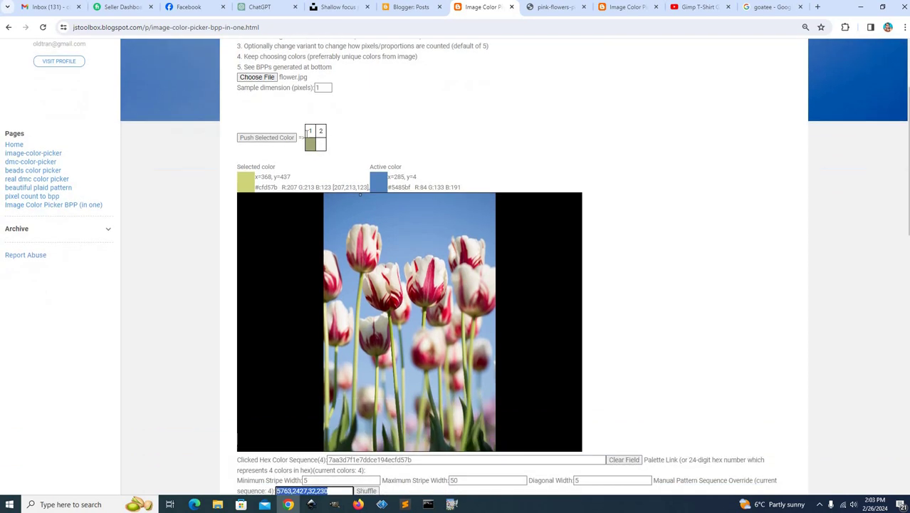
{"action": "scroll", "coordinate": [321, 129], "scroll_direction": "up", "scroll_amount": 2}
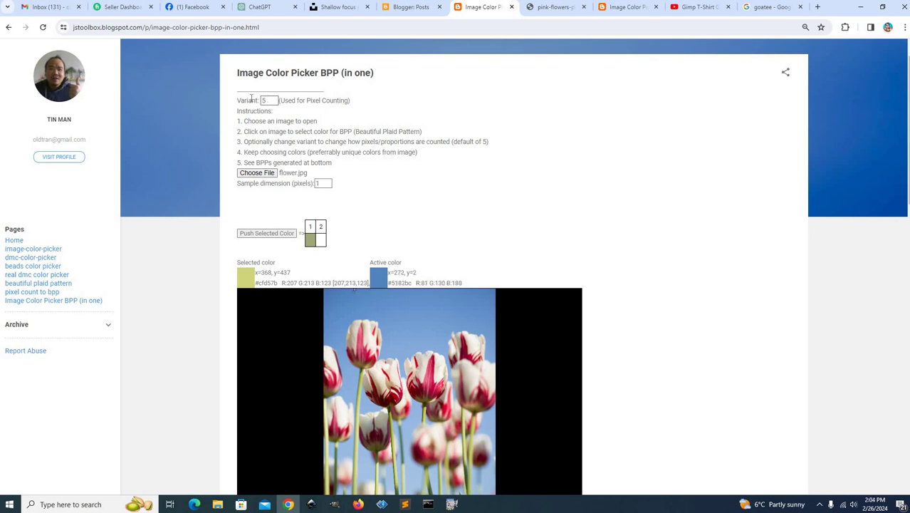
{"action": "double_click", "coordinate": [270, 100]}
{"action": "type", "text": "6"}
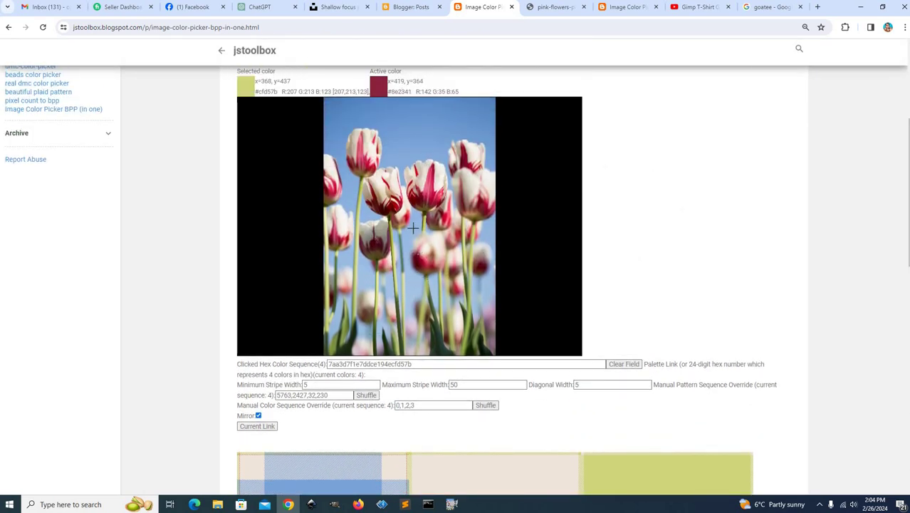
- Add cream f5eee4, dark red 5f0507, pinkish red d95c7a and deep pink cb3864 to the palette
{"action": "scroll", "coordinate": [413, 228], "scroll_direction": "down", "scroll_amount": 1}
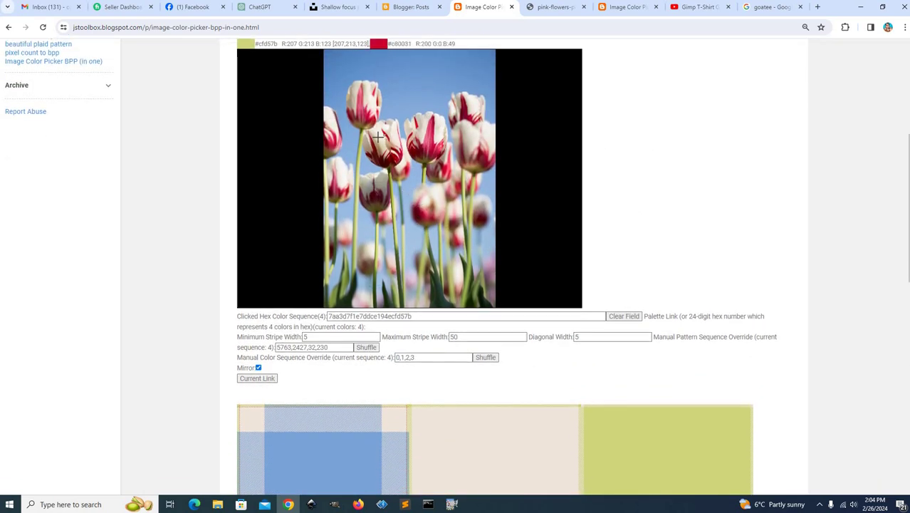
{"action": "left_click", "coordinate": [377, 135]}
{"action": "scroll", "coordinate": [338, 379], "scroll_direction": "down", "scroll_amount": 1}
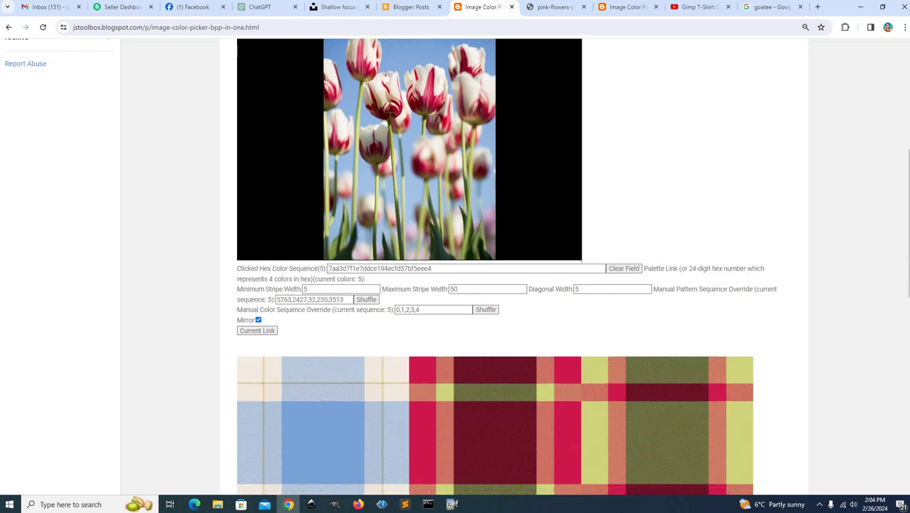
{"action": "left_click", "coordinate": [388, 111]}
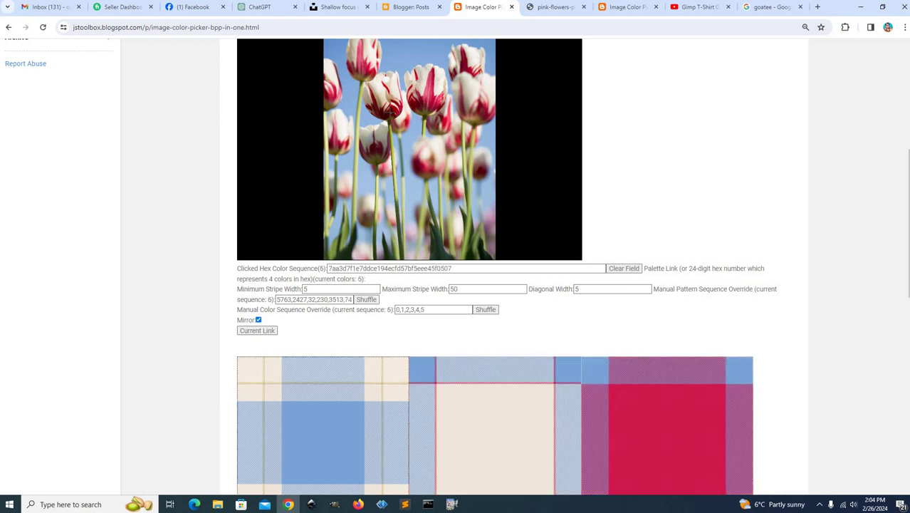
{"action": "left_click", "coordinate": [358, 53]}
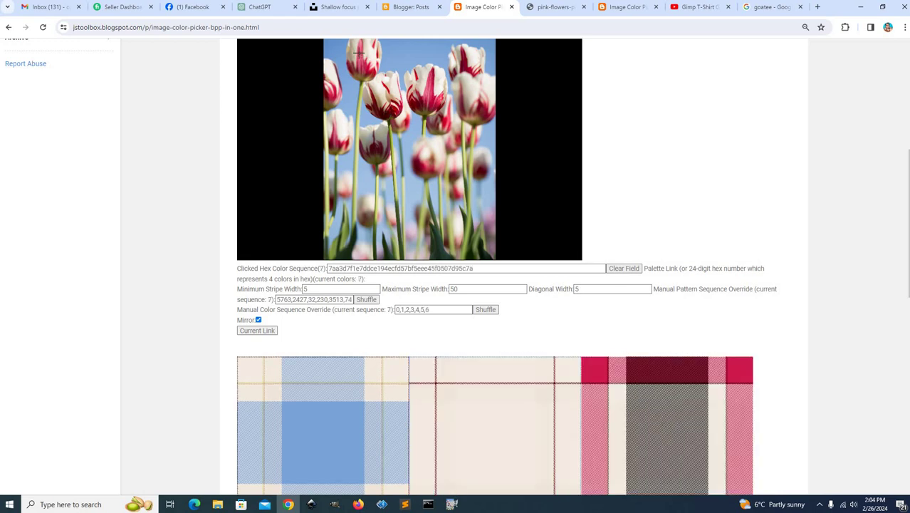
{"action": "left_click", "coordinate": [429, 88]}
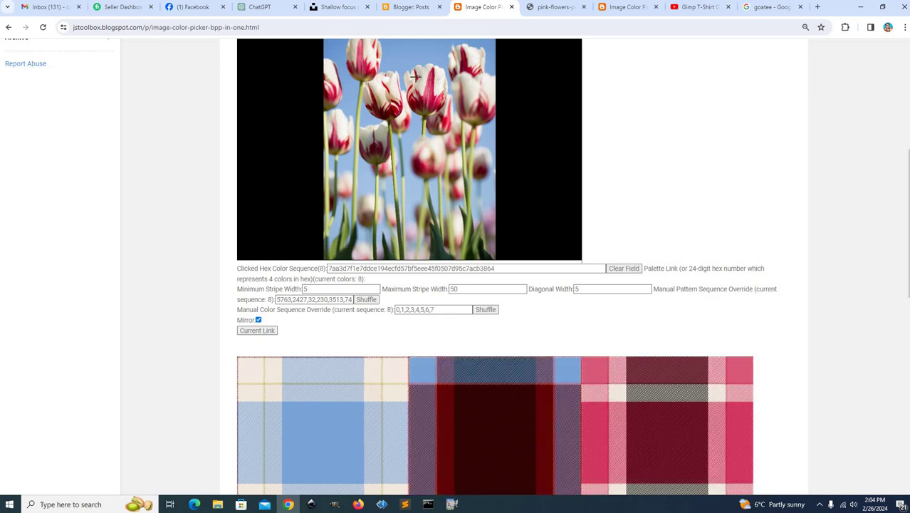
- Add bright red e50922, yellow-green a4b744 and sky blue 82a8d9, reaching 20 colours
{"action": "left_click", "coordinate": [415, 76]}
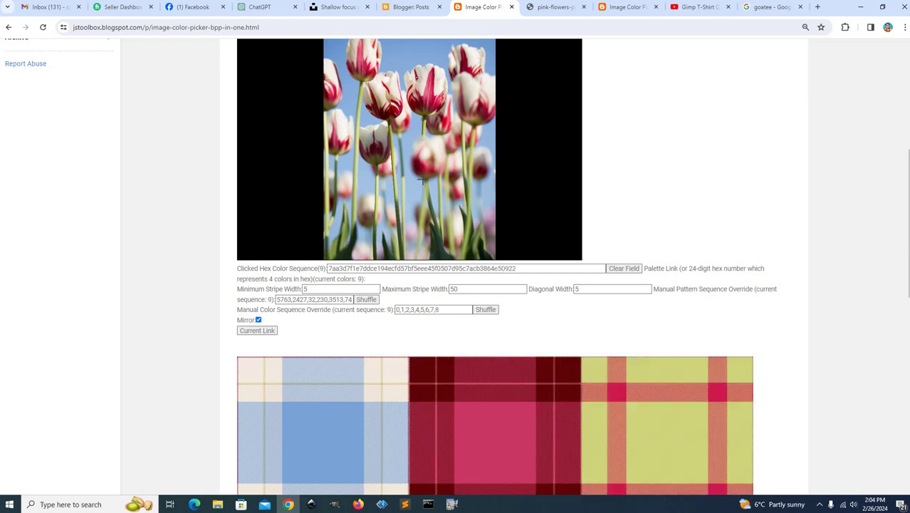
{"action": "left_click", "coordinate": [391, 139]}
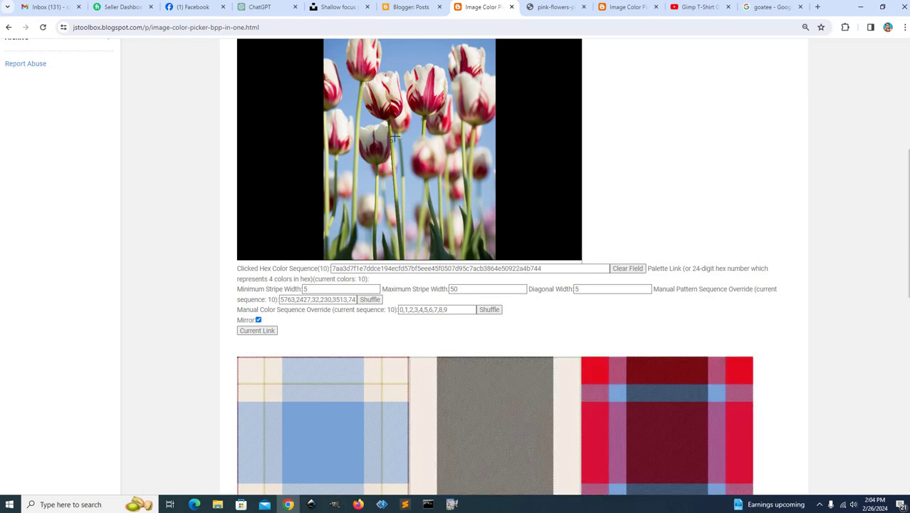
{"action": "left_click", "coordinate": [427, 54]}
{"action": "scroll", "coordinate": [387, 229], "scroll_direction": "down", "scroll_amount": 2}
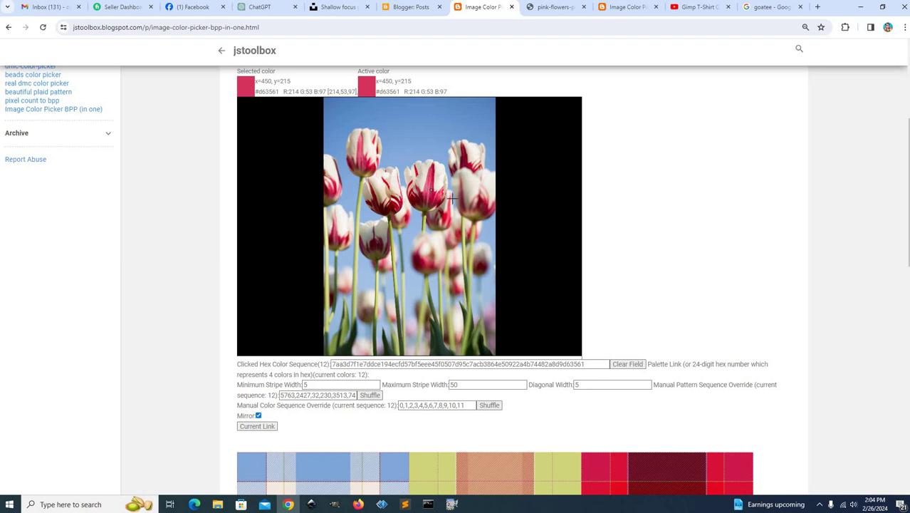
{"action": "scroll", "coordinate": [451, 198], "scroll_direction": "up", "scroll_amount": 3}
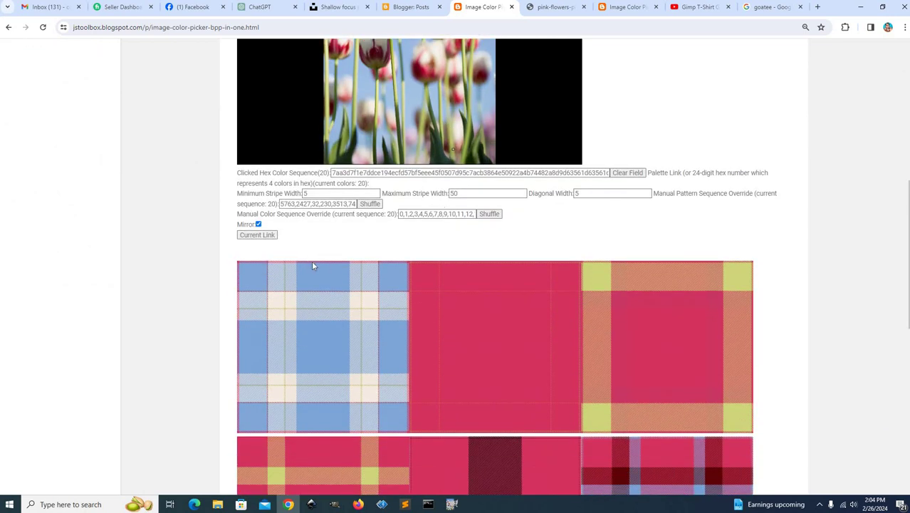
{"action": "scroll", "coordinate": [403, 175], "scroll_direction": "up", "scroll_amount": 3}
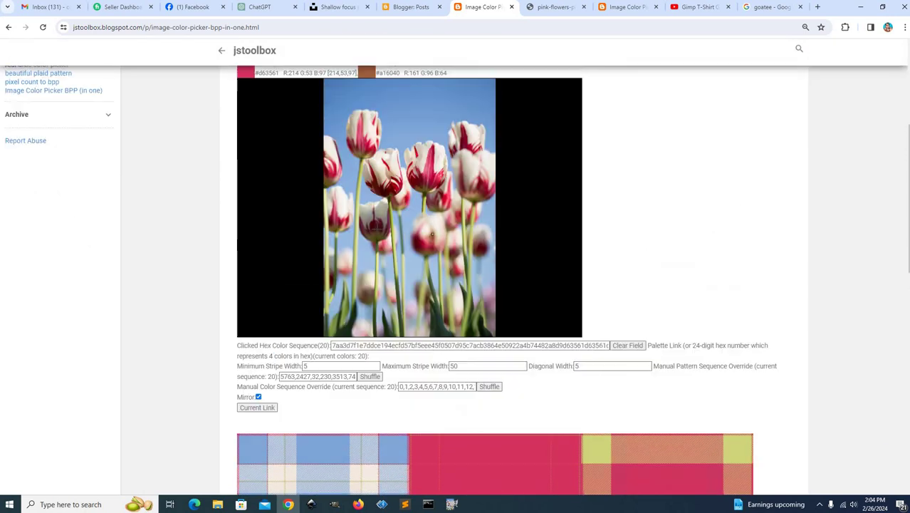
{"action": "scroll", "coordinate": [344, 240], "scroll_direction": "down", "scroll_amount": 4}
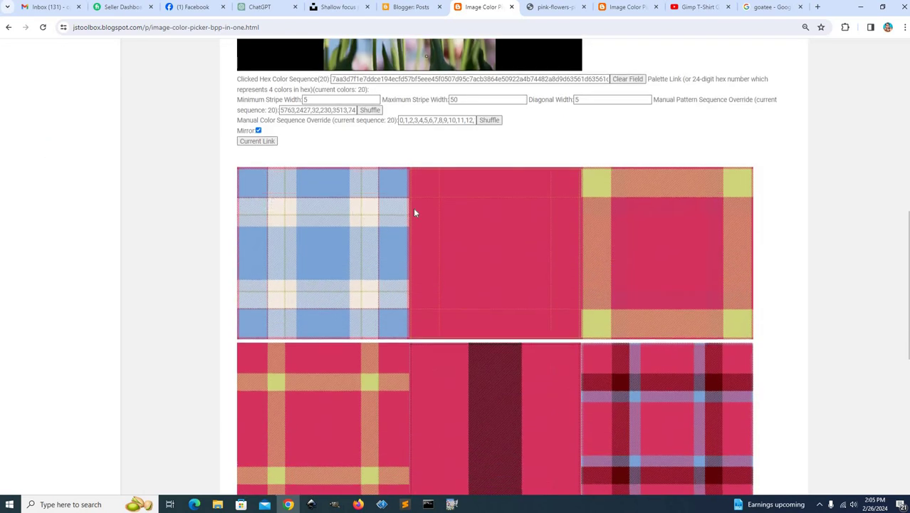
{"action": "scroll", "coordinate": [414, 210], "scroll_direction": "up", "scroll_amount": 3}
{"action": "scroll", "coordinate": [417, 207], "scroll_direction": "up", "scroll_amount": 1}
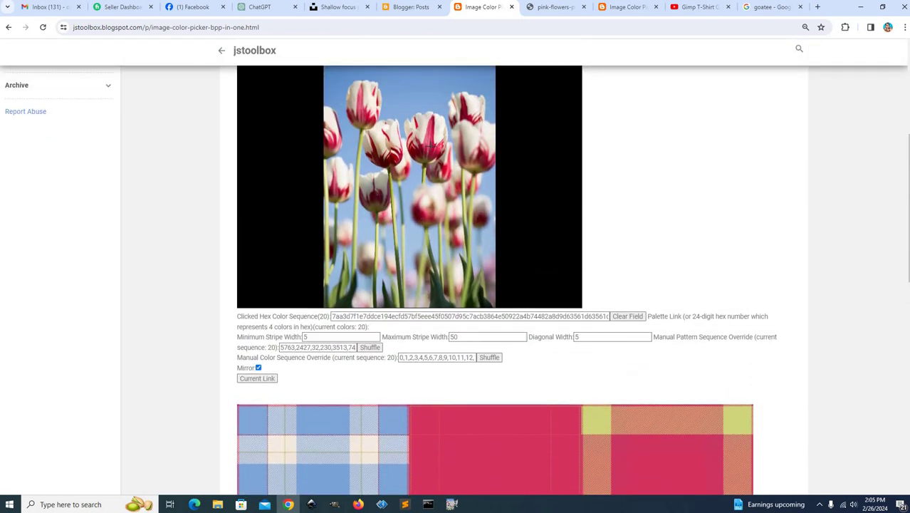
- Sample more tulip spots repeatedly until the Clicked Hex Color Sequence holds 32 colours
{"action": "left_click", "coordinate": [430, 146]}
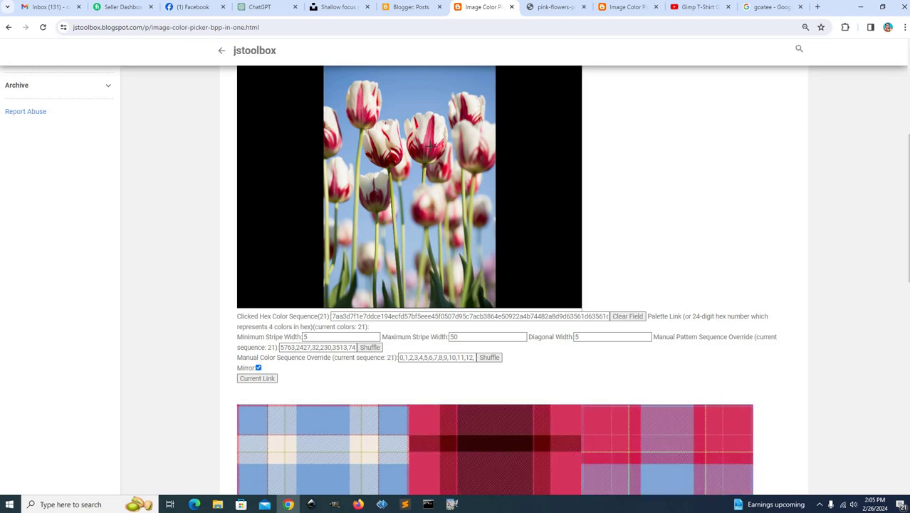
{"action": "left_click", "coordinate": [430, 145]}
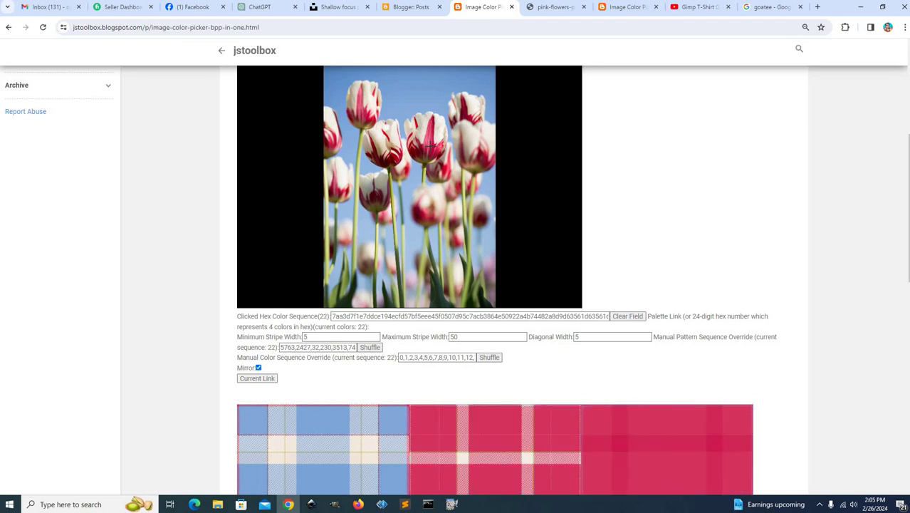
{"action": "left_click", "coordinate": [430, 145]}
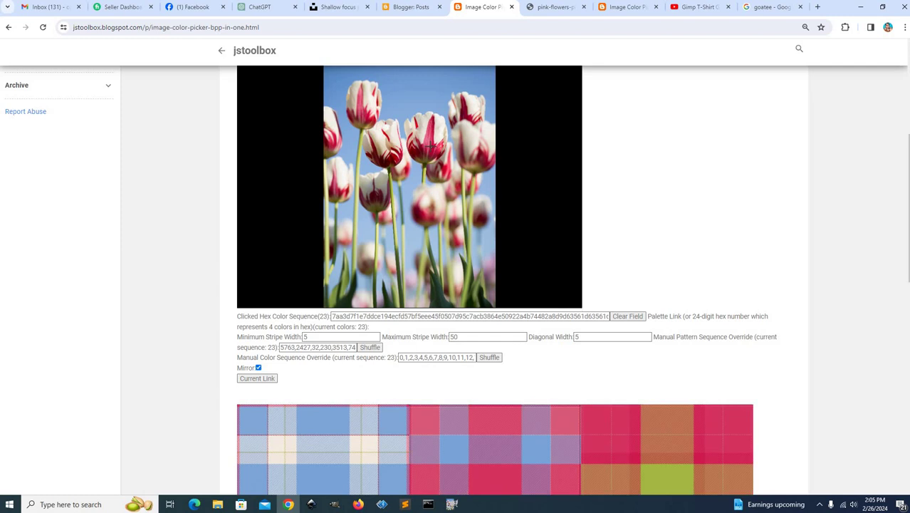
{"action": "left_click", "coordinate": [430, 146]}
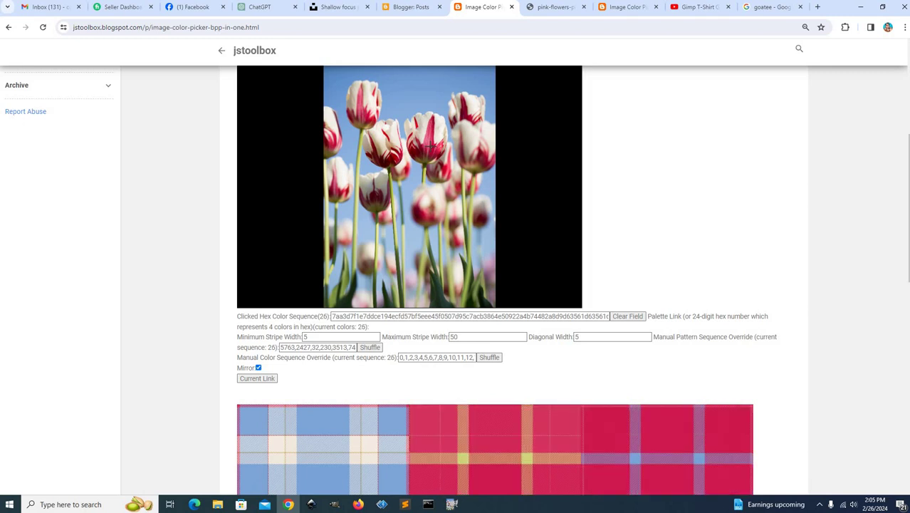
{"action": "left_click", "coordinate": [430, 145]}
{"action": "scroll", "coordinate": [430, 146], "scroll_direction": "down", "scroll_amount": 3}
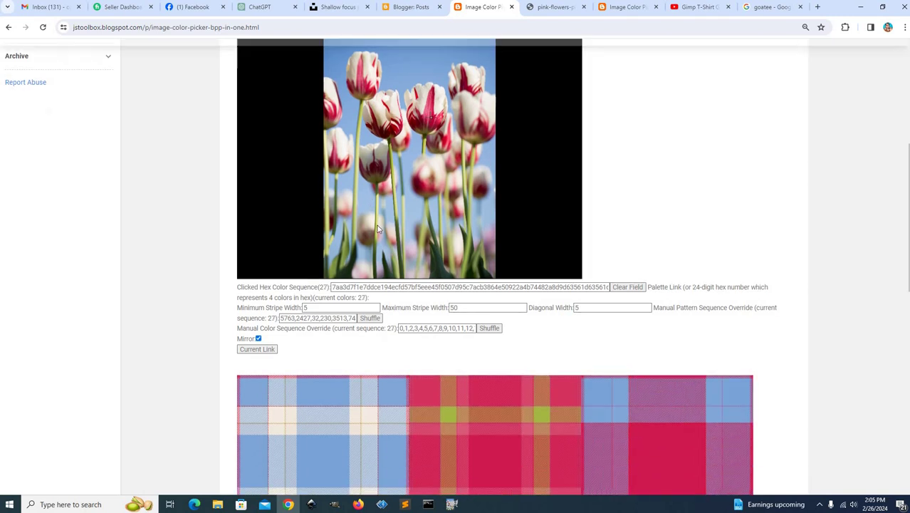
{"action": "scroll", "coordinate": [390, 212], "scroll_direction": "up", "scroll_amount": 3}
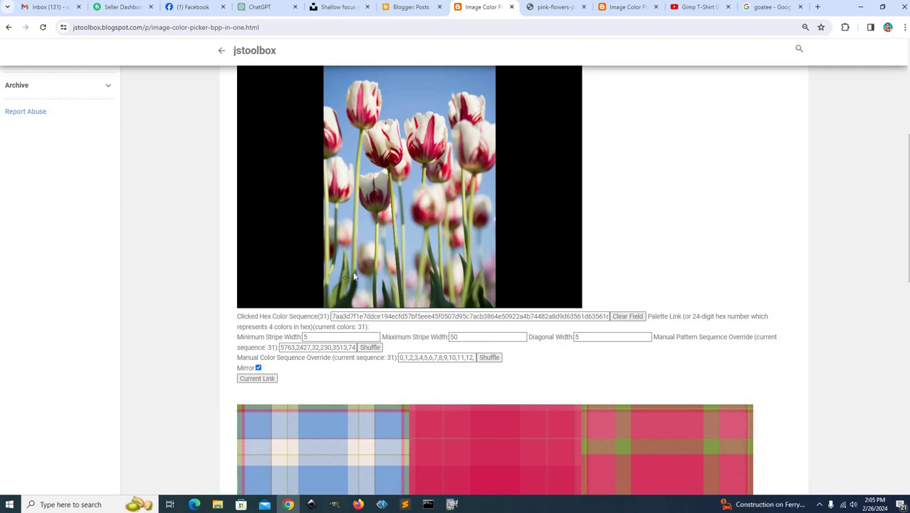
{"action": "left_click", "coordinate": [343, 276]}
{"action": "scroll", "coordinate": [432, 294], "scroll_direction": "down", "scroll_amount": 3}
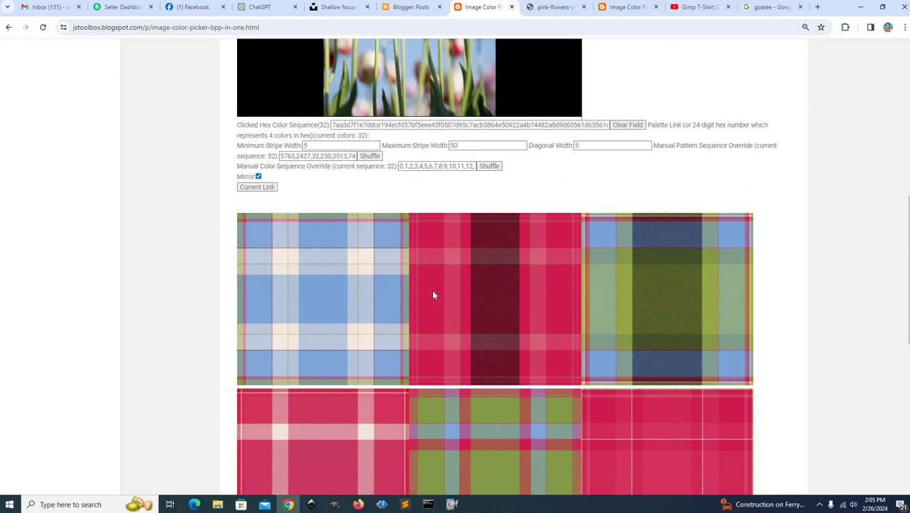
- Copy the blue plaid image to the clipboard, then shuffle the stripe pattern sequence
{"action": "right_click", "coordinate": [326, 303]}
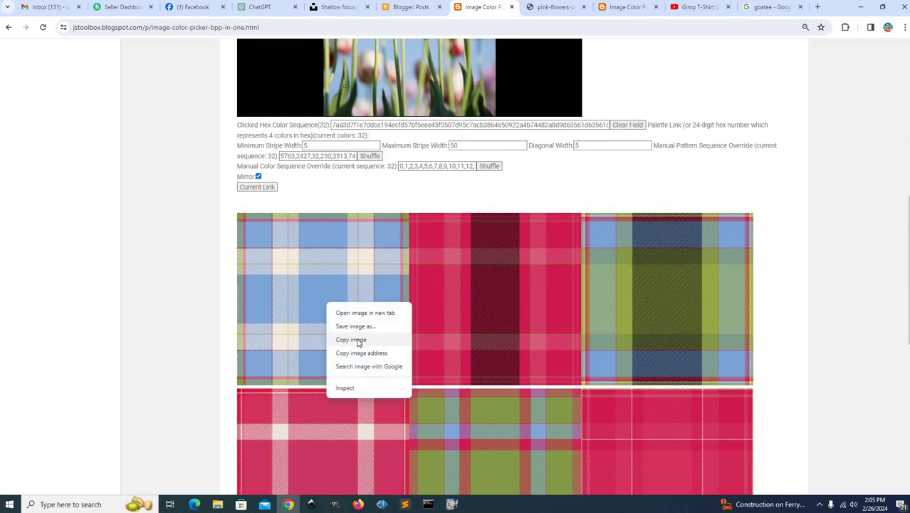
{"action": "left_click", "coordinate": [398, 188]}
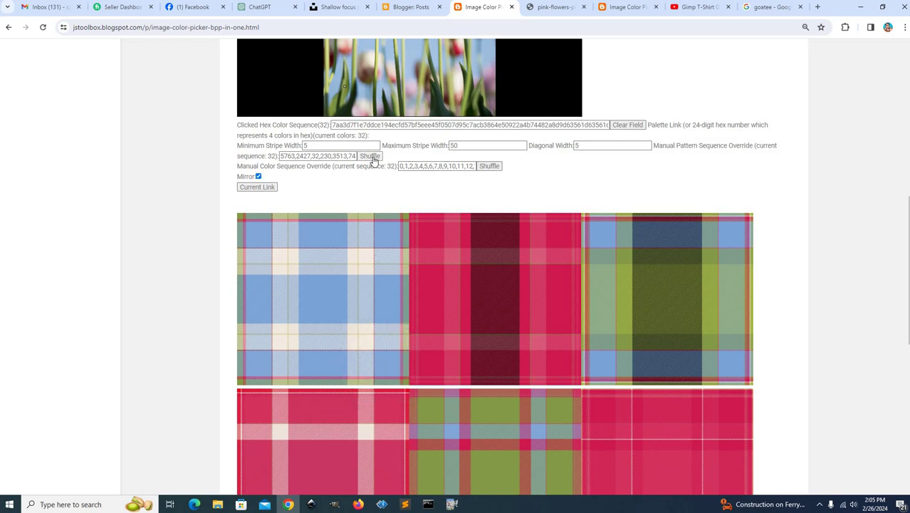
{"action": "left_click", "coordinate": [371, 156]}
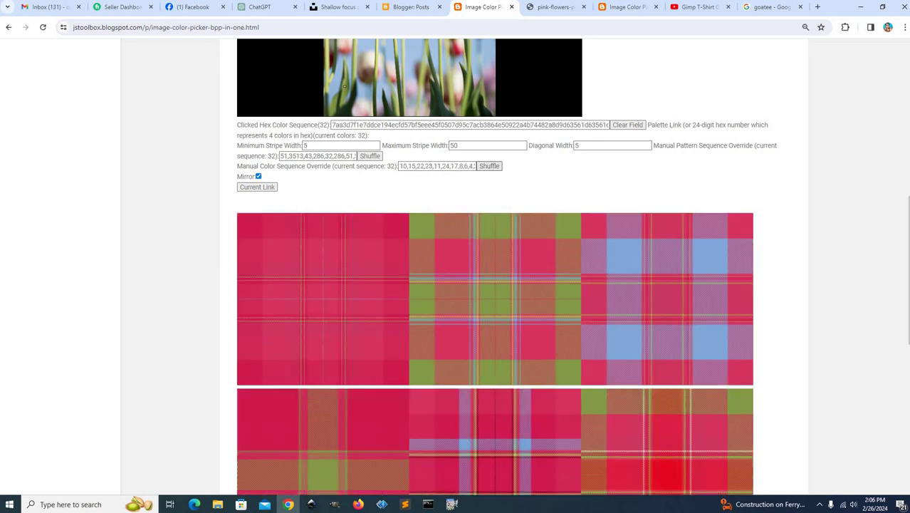
- Paste the blue, cream and red plaid into GIMP as a new 1024×1024 image
{"action": "left_click", "coordinate": [453, 504]}
{"action": "left_click", "coordinate": [21, 14]}
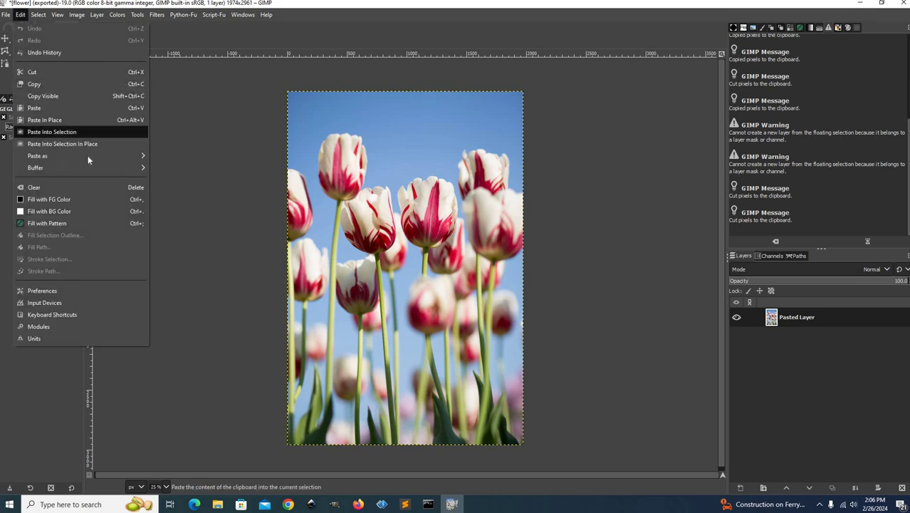
{"action": "mouse_move", "coordinate": [184, 153]}
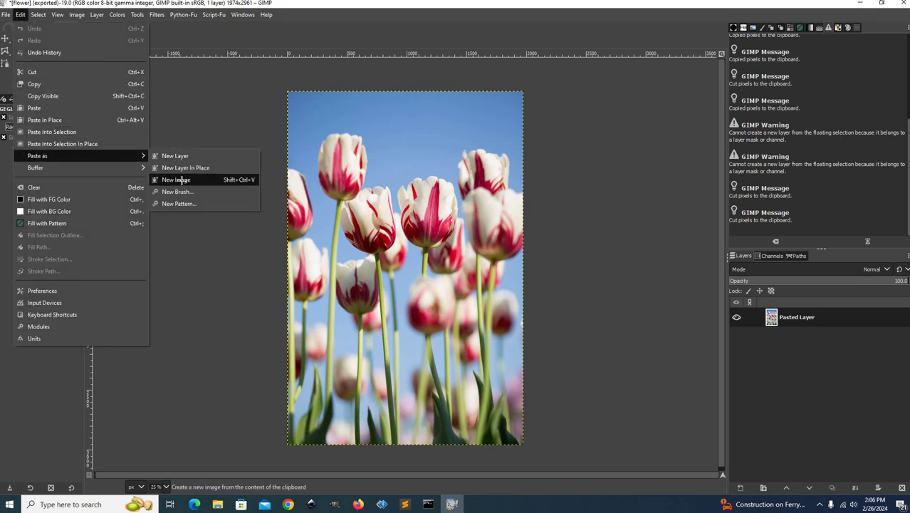
{"action": "left_click", "coordinate": [176, 180]}
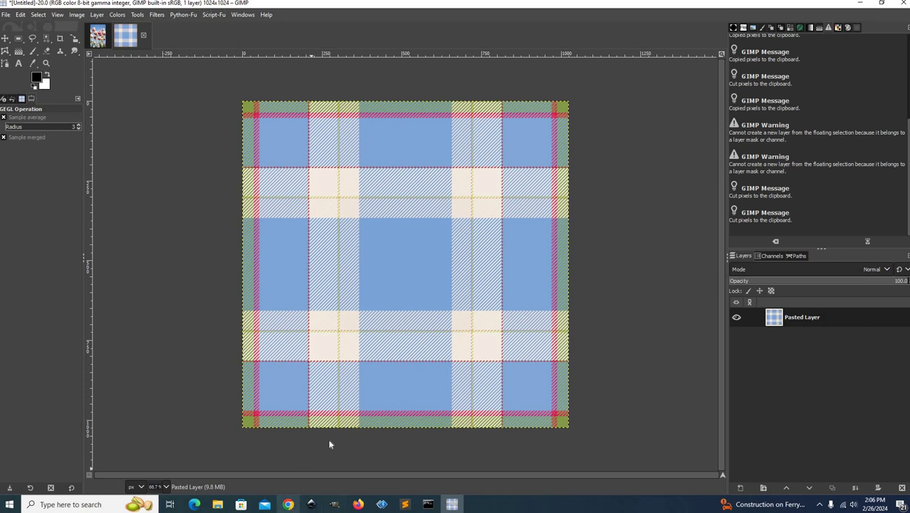
- Back on the plaid generator page, generate an SVG from the first pink plaid
{"action": "left_click", "coordinate": [289, 504]}
{"action": "scroll", "coordinate": [359, 318], "scroll_direction": "down", "scroll_amount": 4}
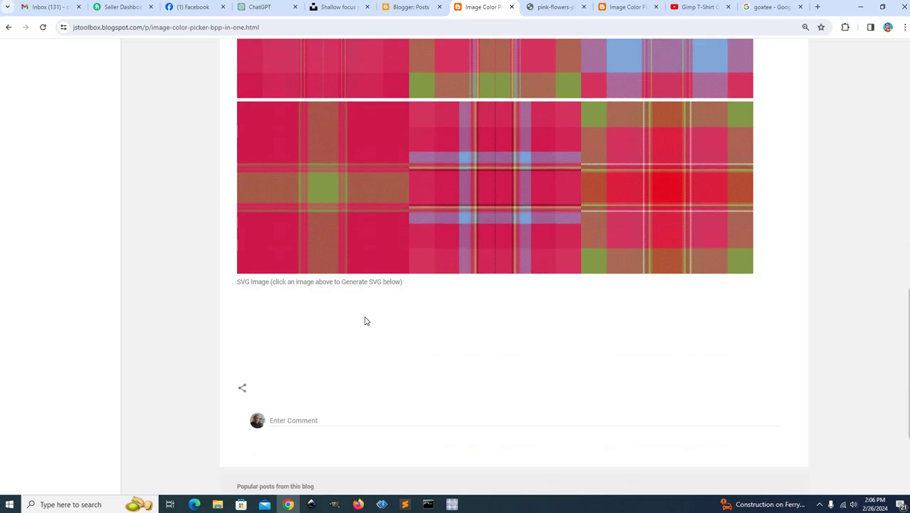
{"action": "scroll", "coordinate": [363, 320], "scroll_direction": "up", "scroll_amount": 3}
{"action": "scroll", "coordinate": [586, 217], "scroll_direction": "down", "scroll_amount": 2}
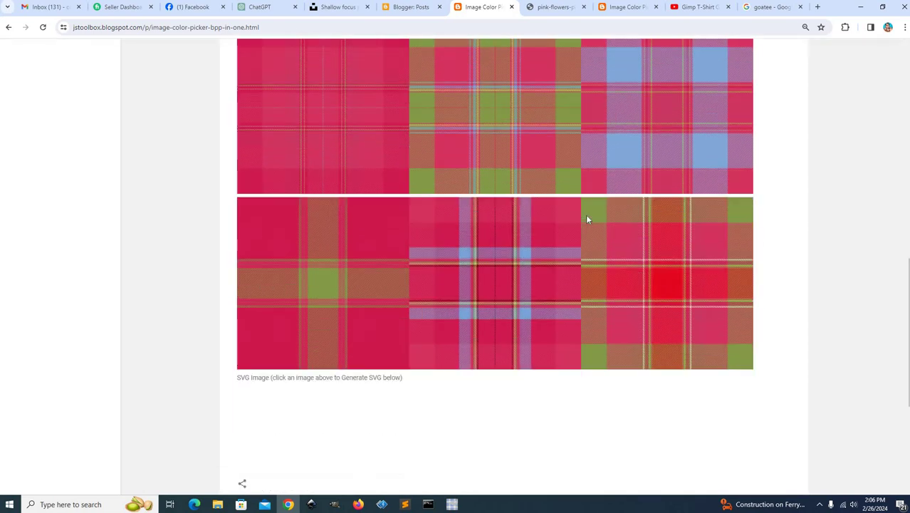
{"action": "scroll", "coordinate": [572, 216], "scroll_direction": "down", "scroll_amount": 1}
{"action": "scroll", "coordinate": [324, 179], "scroll_direction": "up", "scroll_amount": 2}
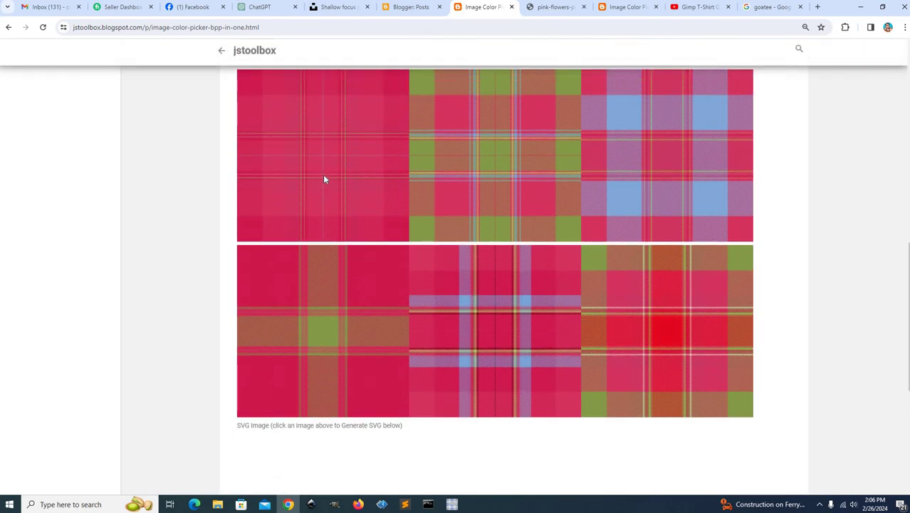
{"action": "left_click", "coordinate": [457, 248]}
- Start saving the generated SVG tile via Save image as, then cancel the Save As dialog
{"action": "scroll", "coordinate": [333, 312], "scroll_direction": "down", "scroll_amount": 1}
{"action": "scroll", "coordinate": [332, 312], "scroll_direction": "down", "scroll_amount": 2}
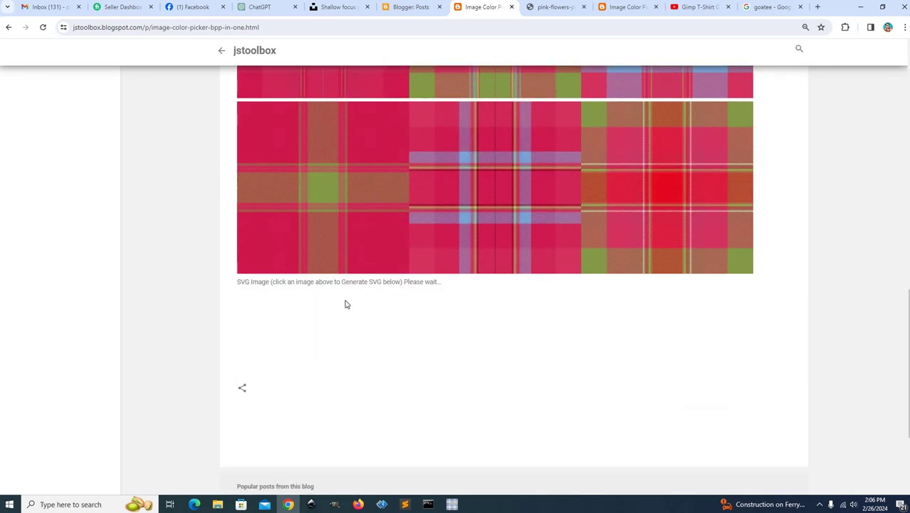
{"action": "scroll", "coordinate": [343, 344], "scroll_direction": "down", "scroll_amount": 1}
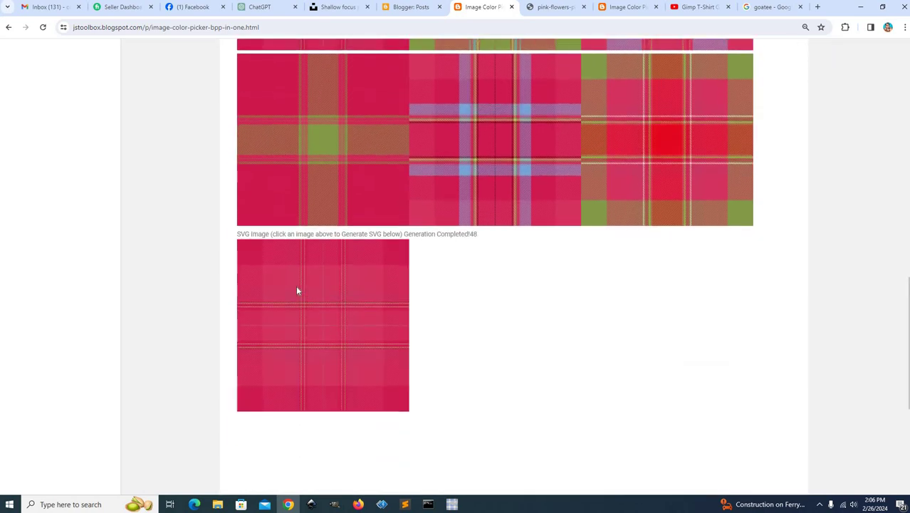
{"action": "right_click", "coordinate": [296, 286]}
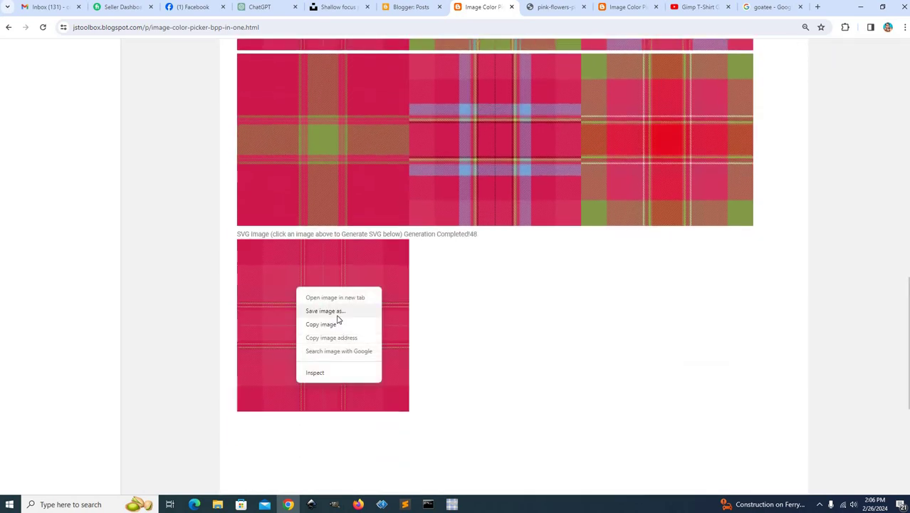
{"action": "left_click", "coordinate": [336, 314]}
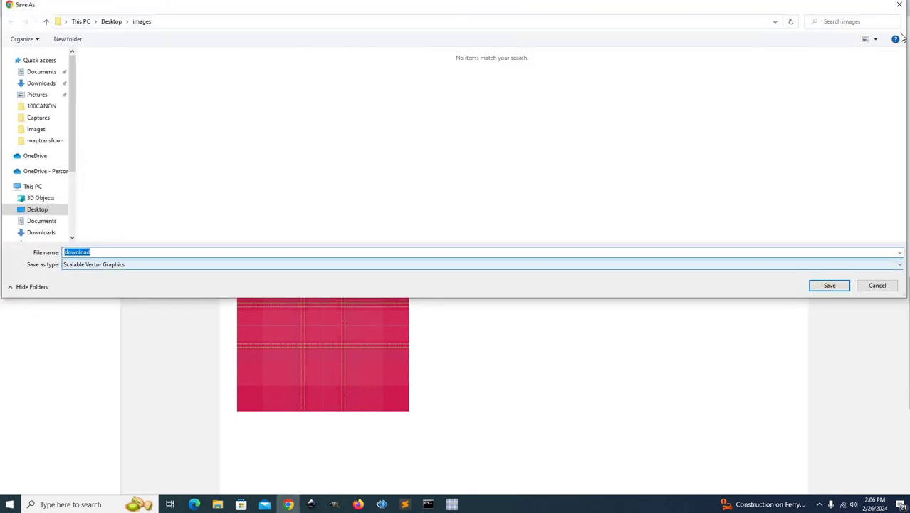
{"action": "left_click", "coordinate": [900, 6]}
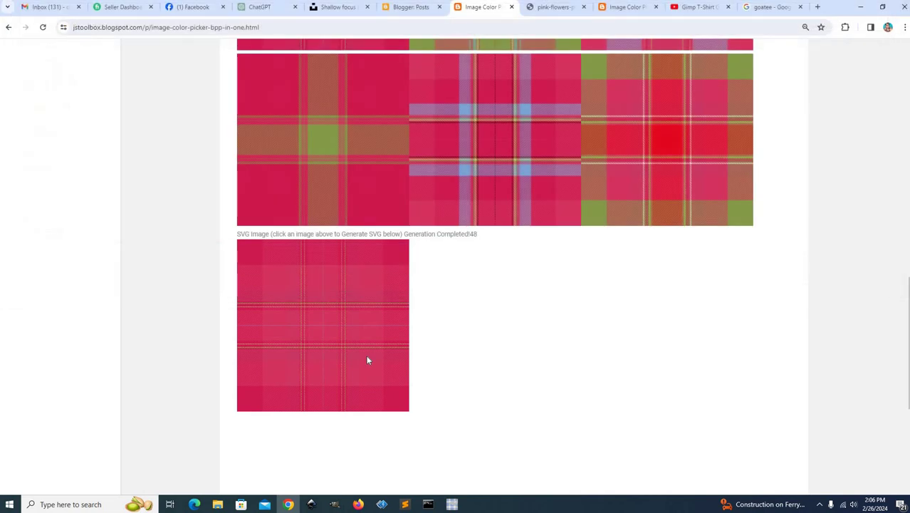
{"action": "scroll", "coordinate": [406, 346], "scroll_direction": "up", "scroll_amount": 1}
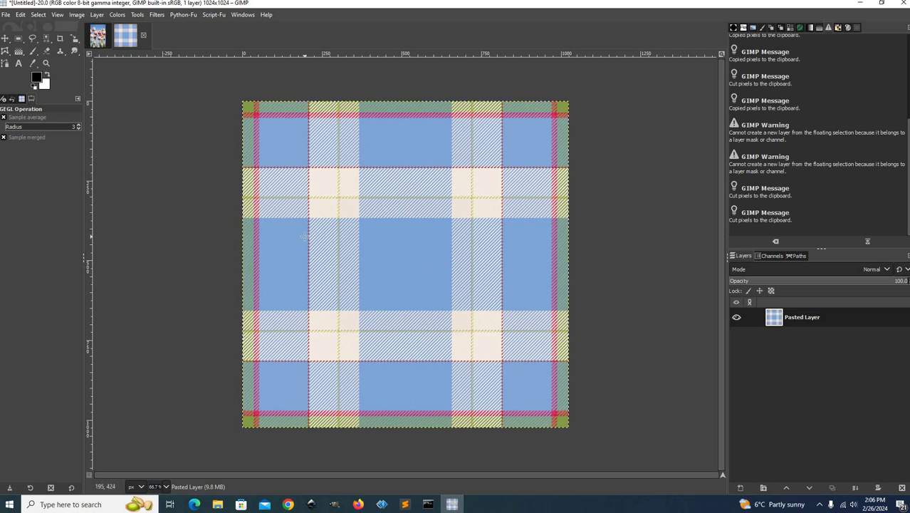
- Copy the blue plaid and create a new 4096×4096 image, accepting the 156.4 MB size warning
{"action": "key", "text": "ctrl+c"}
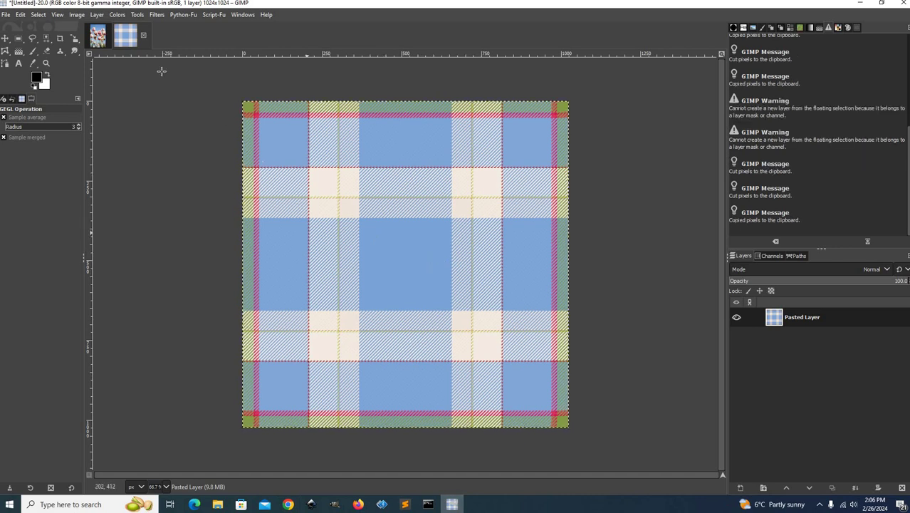
{"action": "left_click", "coordinate": [6, 15]}
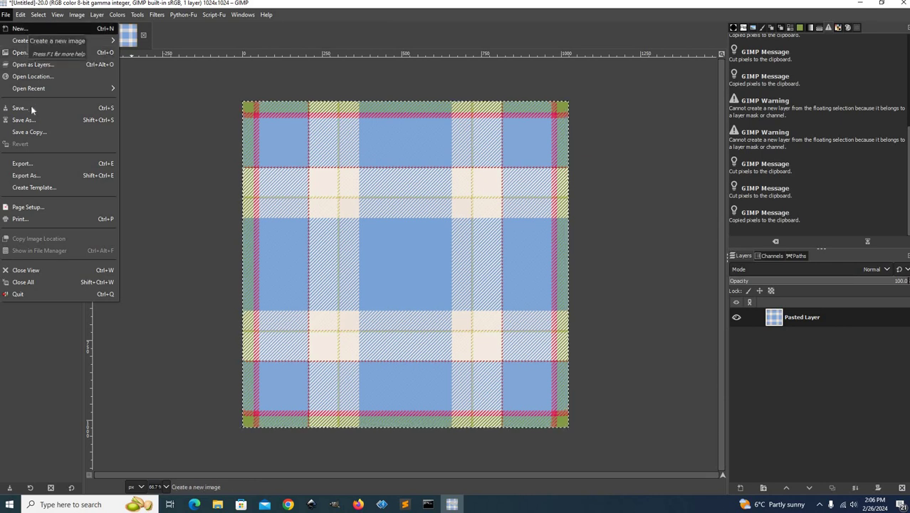
{"action": "key", "text": "Return"}
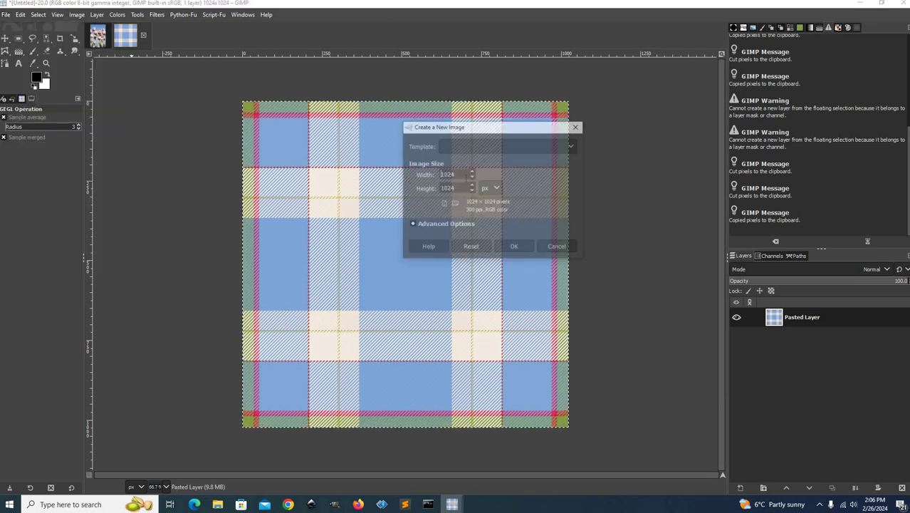
{"action": "type", "text": "4096"}
{"action": "key", "text": "Tab"}
{"action": "type", "text": "4096"}
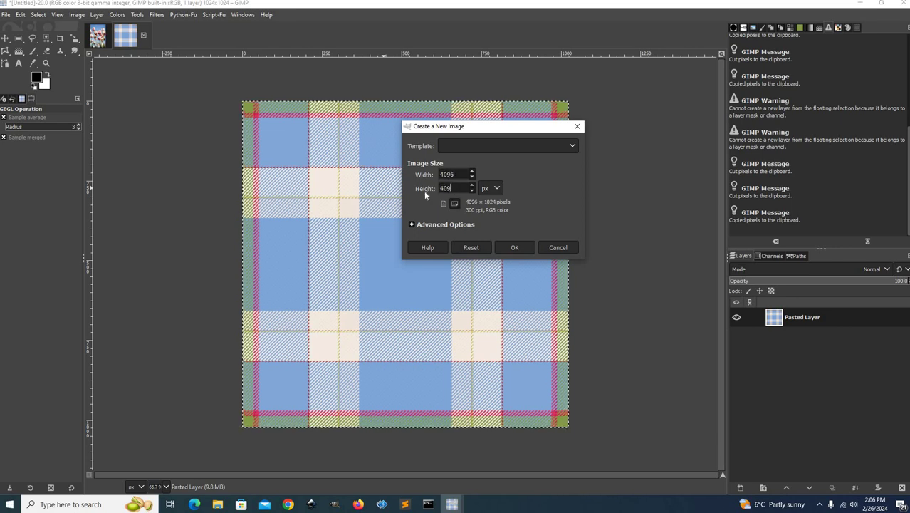
{"action": "left_click", "coordinate": [528, 248]}
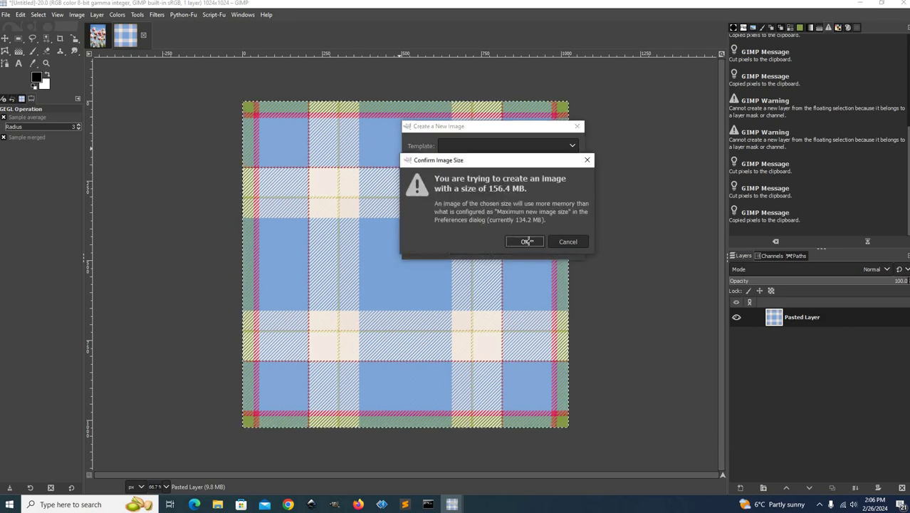
{"action": "left_click", "coordinate": [524, 240]}
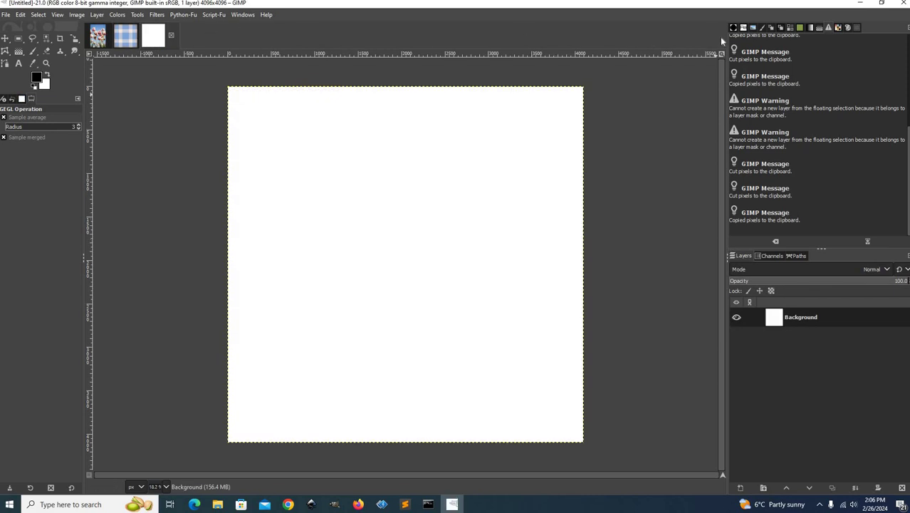
- Show the Patterns tab with the 1024×1024 Clipboard Image, then switch the active tool to Bucket Fill
{"action": "left_click", "coordinate": [800, 28]}
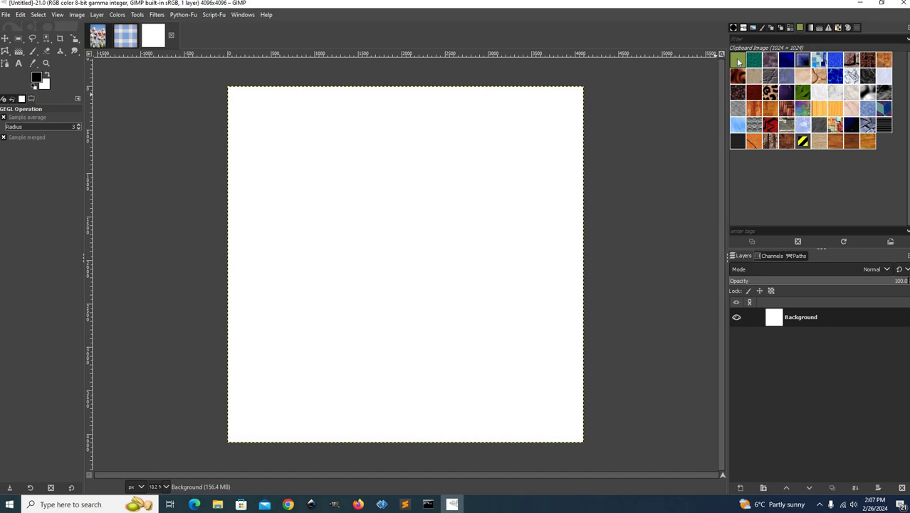
{"action": "left_click_drag", "start_coordinate": [737, 62], "coordinate": [488, 166]}
{"action": "mouse_move", "coordinate": [33, 52]}
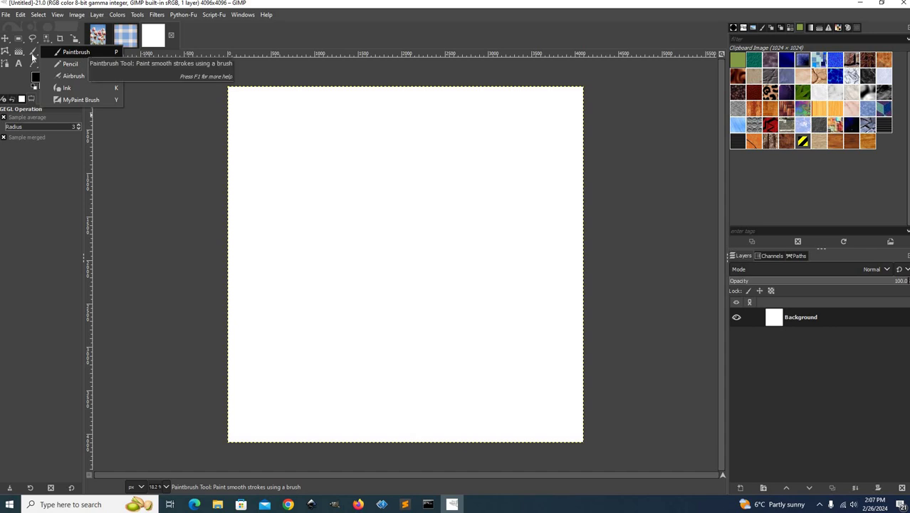
{"action": "left_click", "coordinate": [81, 52]}
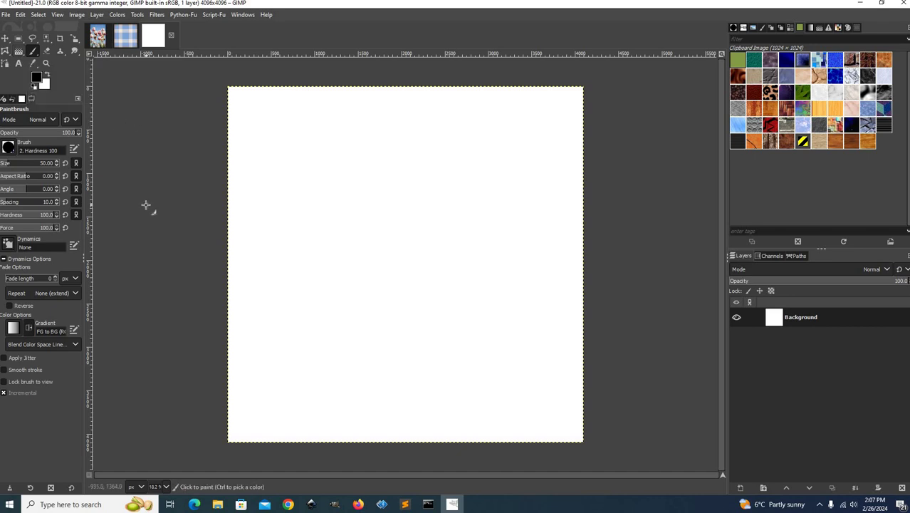
{"action": "right_click", "coordinate": [33, 51]}
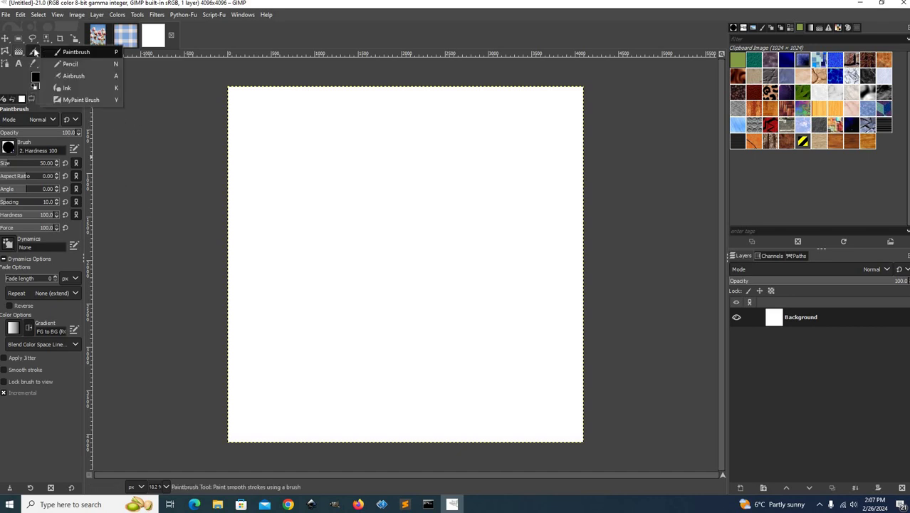
{"action": "left_click", "coordinate": [154, 135]}
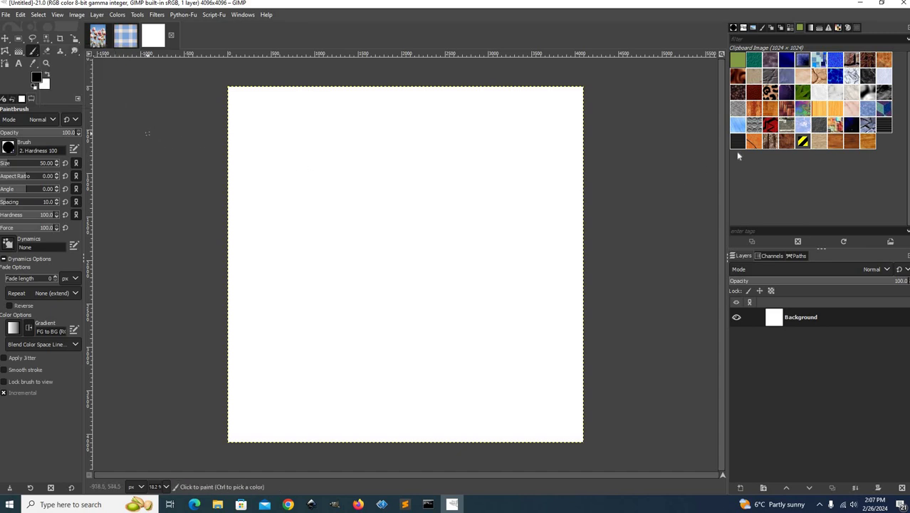
{"action": "left_click", "coordinate": [33, 51]}
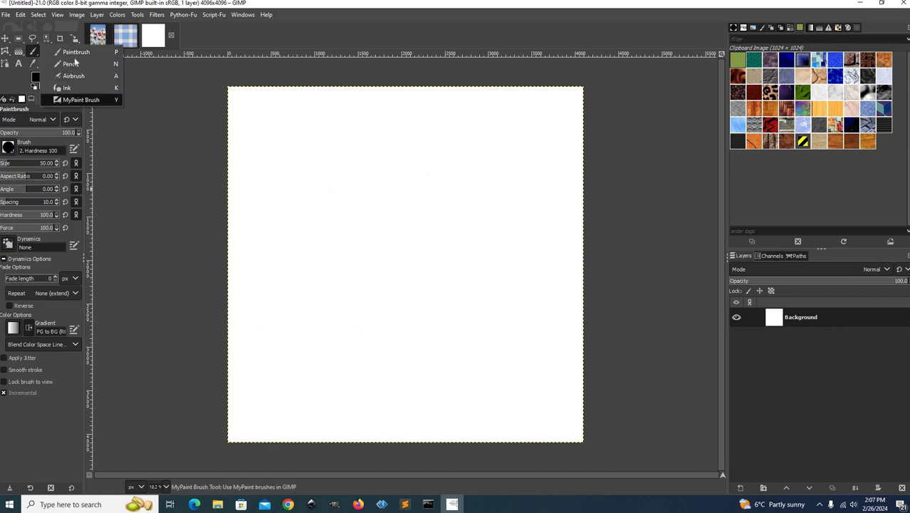
{"action": "left_click", "coordinate": [18, 51]}
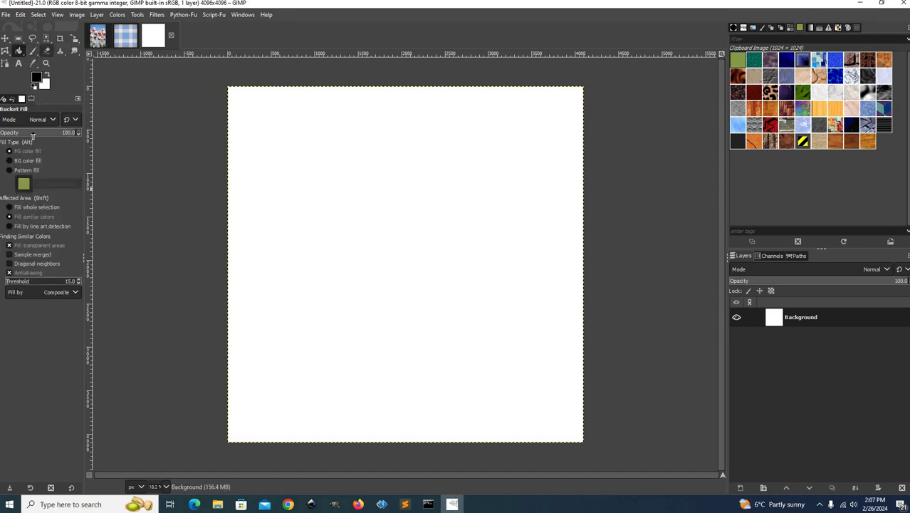
- Pattern-fill the canvas with the Clipboard Image plaid, tiled four by four, and zoom to inspect
{"action": "left_click", "coordinate": [10, 170]}
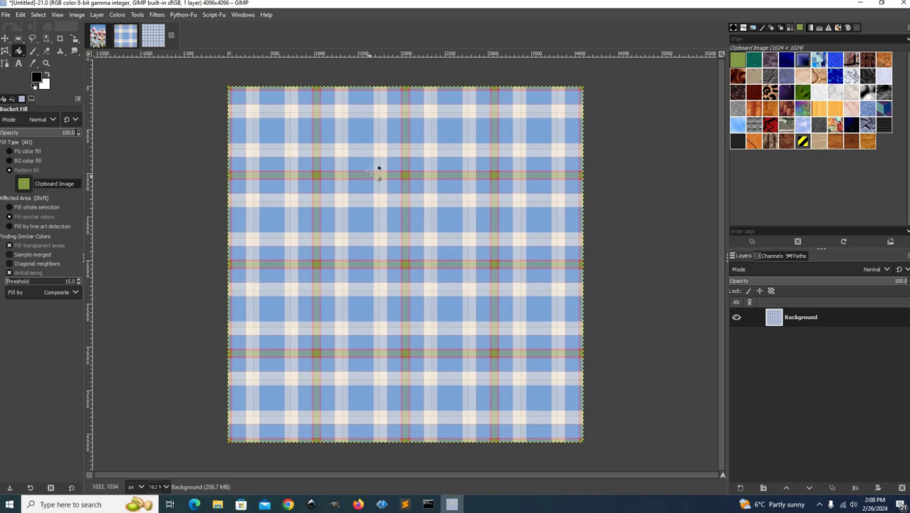
{"action": "key", "text": "ctrl"}
{"action": "scroll", "coordinate": [427, 164], "scroll_direction": "up", "scroll_amount": 7}
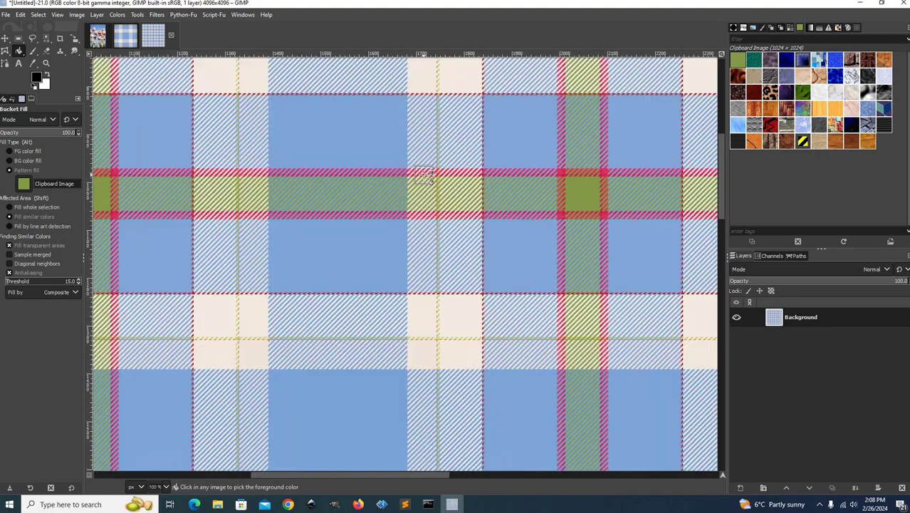
{"action": "scroll", "coordinate": [425, 190], "scroll_direction": "down", "scroll_amount": 4}
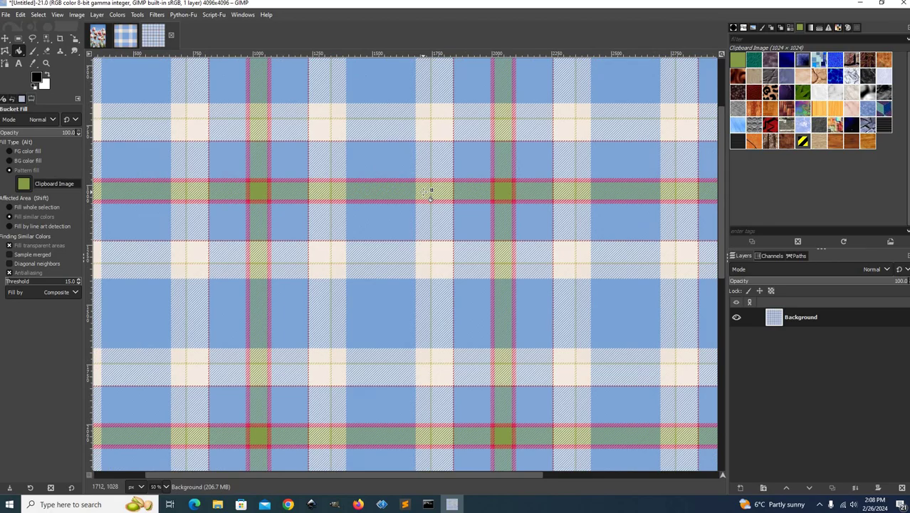